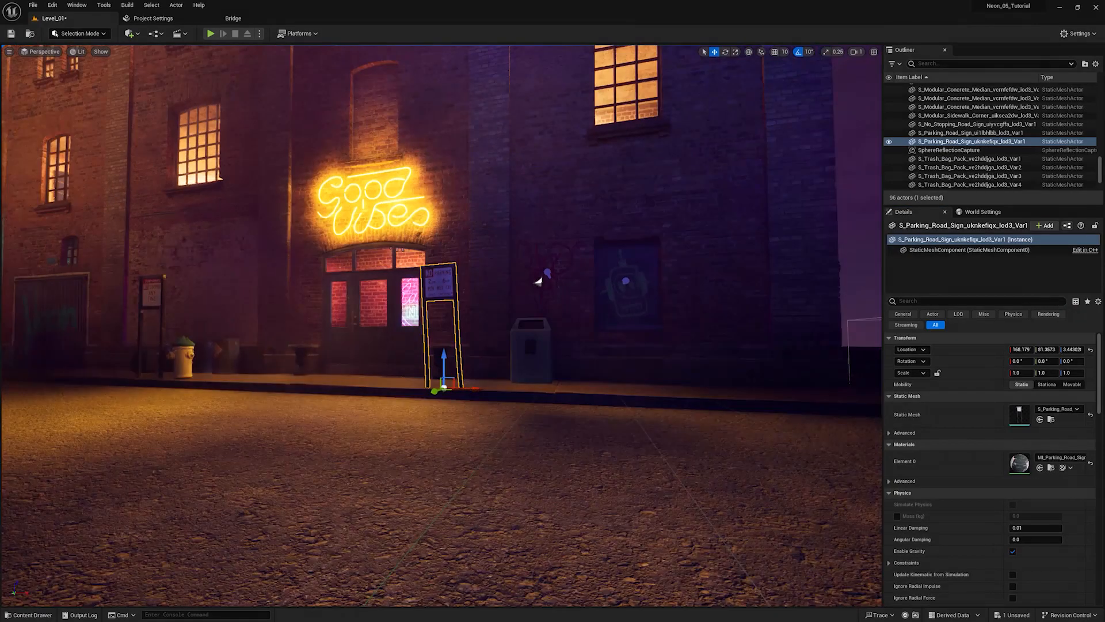
Step: Inspect the brick building's facade around the Good Vibes neon sign and entrance from several angles and distances
key("f")
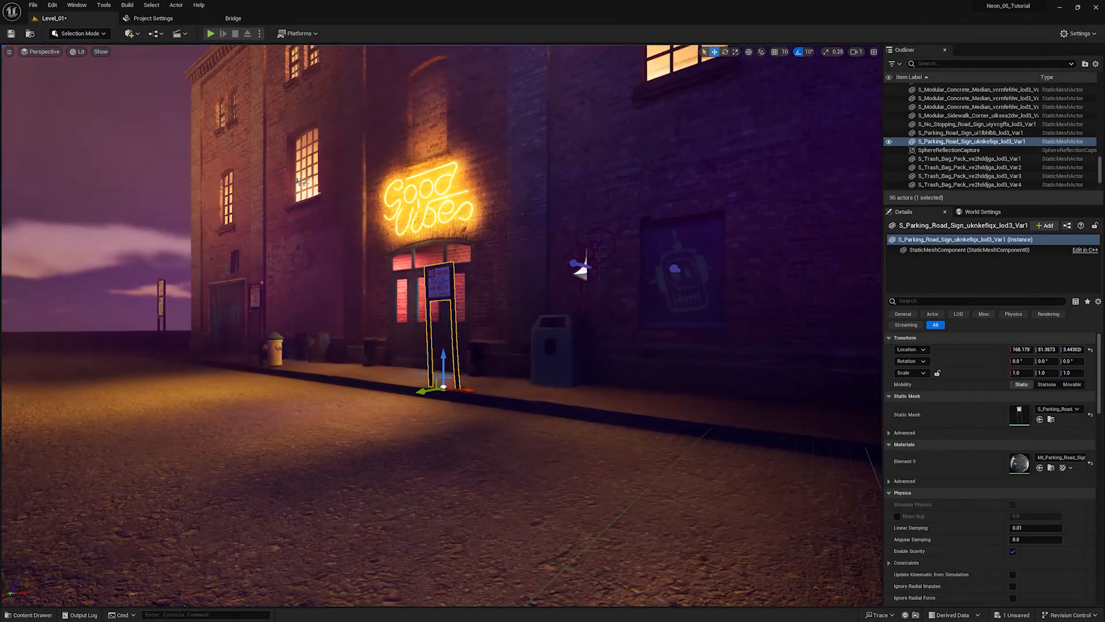
mouse_move(643, 278)
right_mouse_down()
mouse_move(541, 288)
mouse_move(640, 282)
right_mouse_up()
mouse_move(639, 282)
left_mouse_down("alt")
mouse_move(706, 278)
mouse_move(652, 272)
left_mouse_up("alt")
left_click_drag(575, 395, 590, 395, "alt")
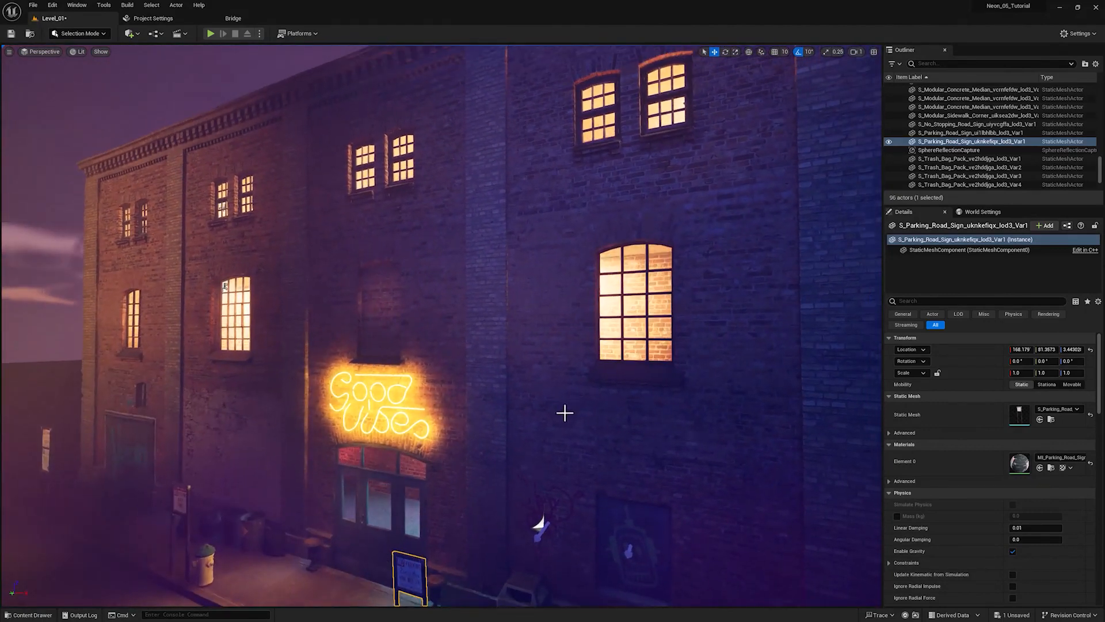
middle_click_drag(564, 412, 621, 362, "alt")
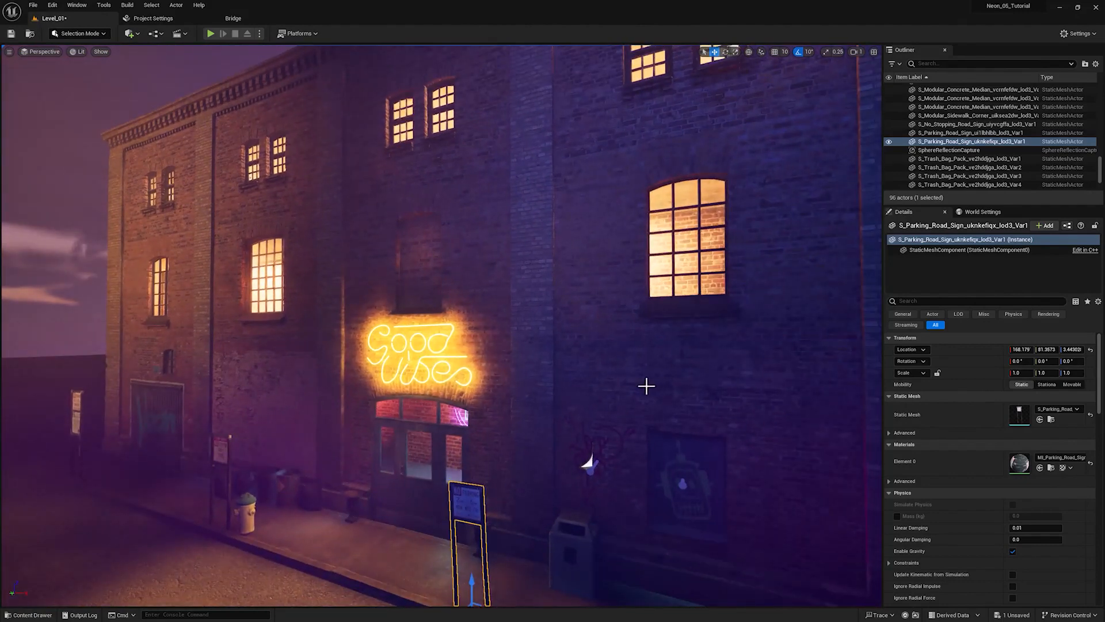
scroll(632, 388, "down", 1)
left_click_drag(573, 390, 498, 314, "alt")
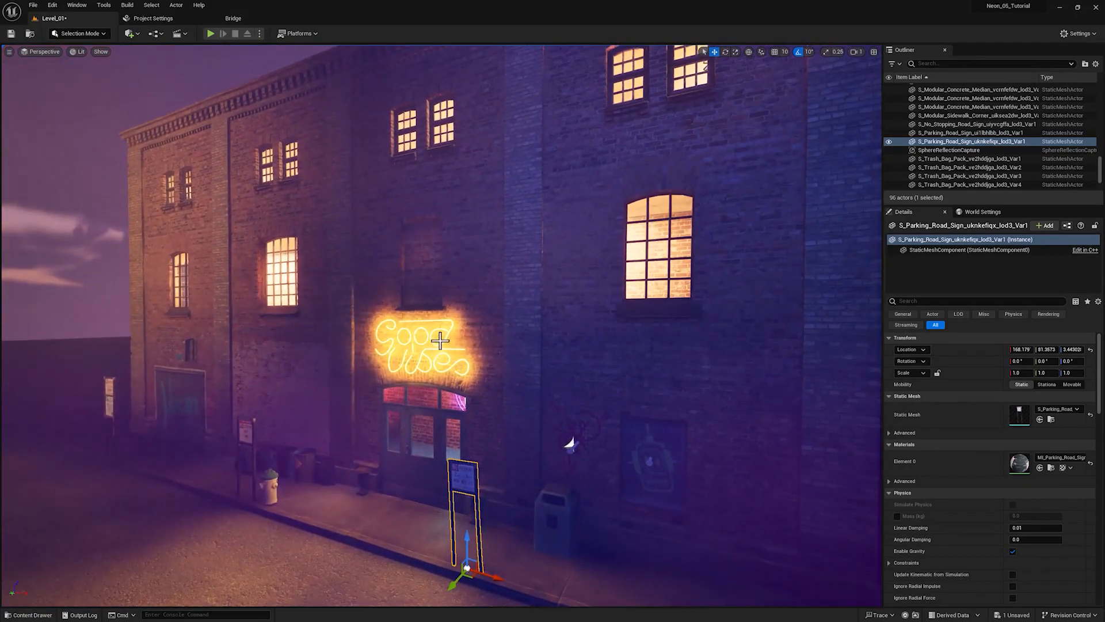
left_click(449, 385)
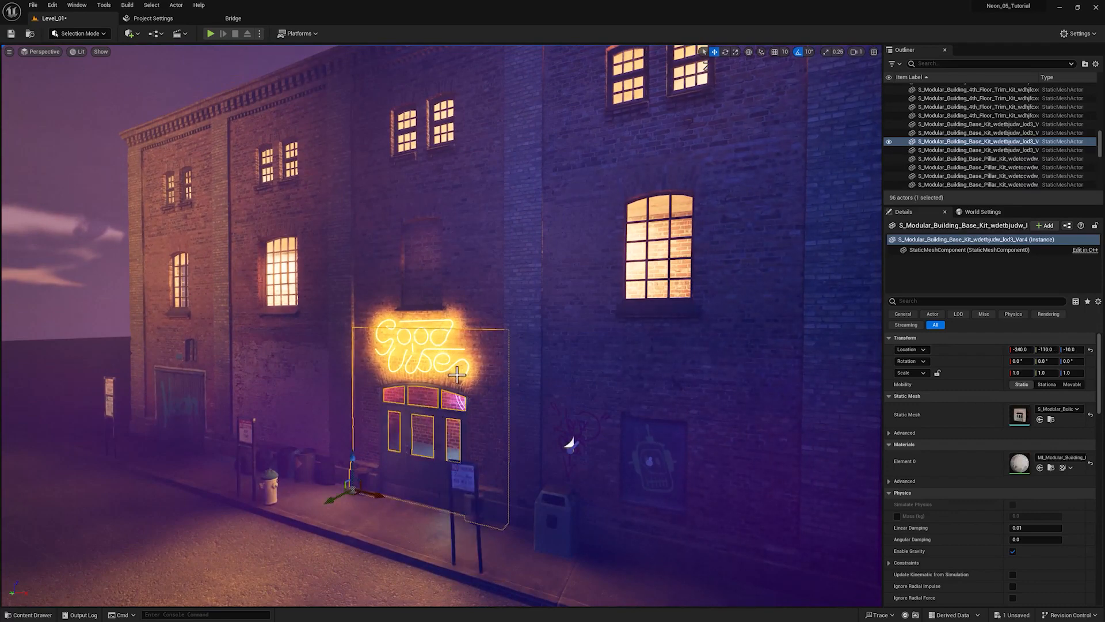
left_click_drag(441, 458, 521, 412, "alt")
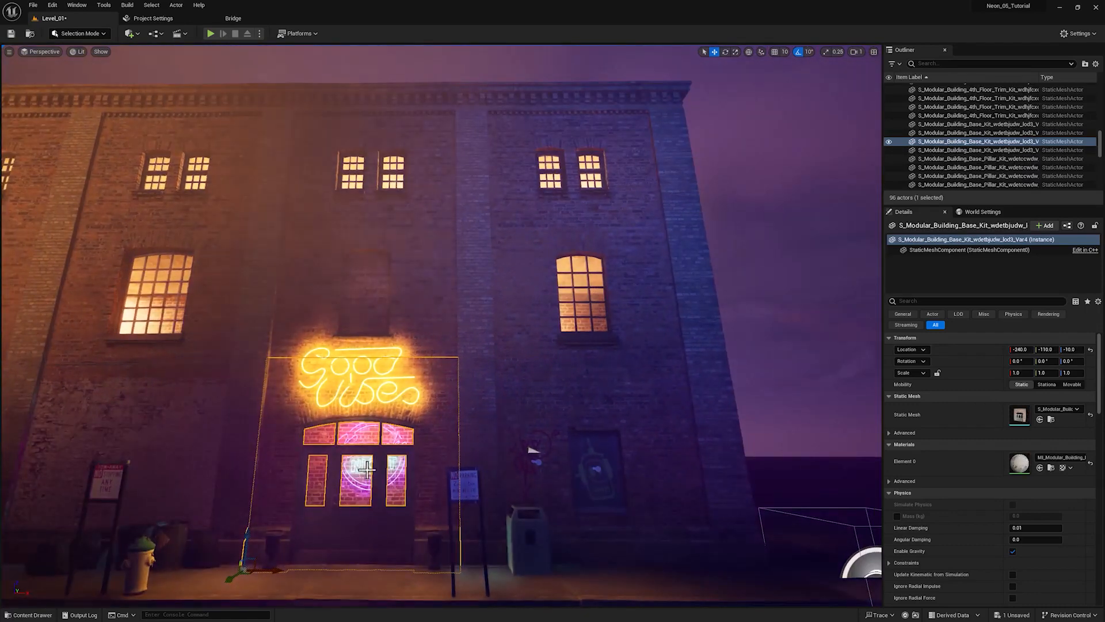
left_click_drag(441, 458, 382, 523, "alt")
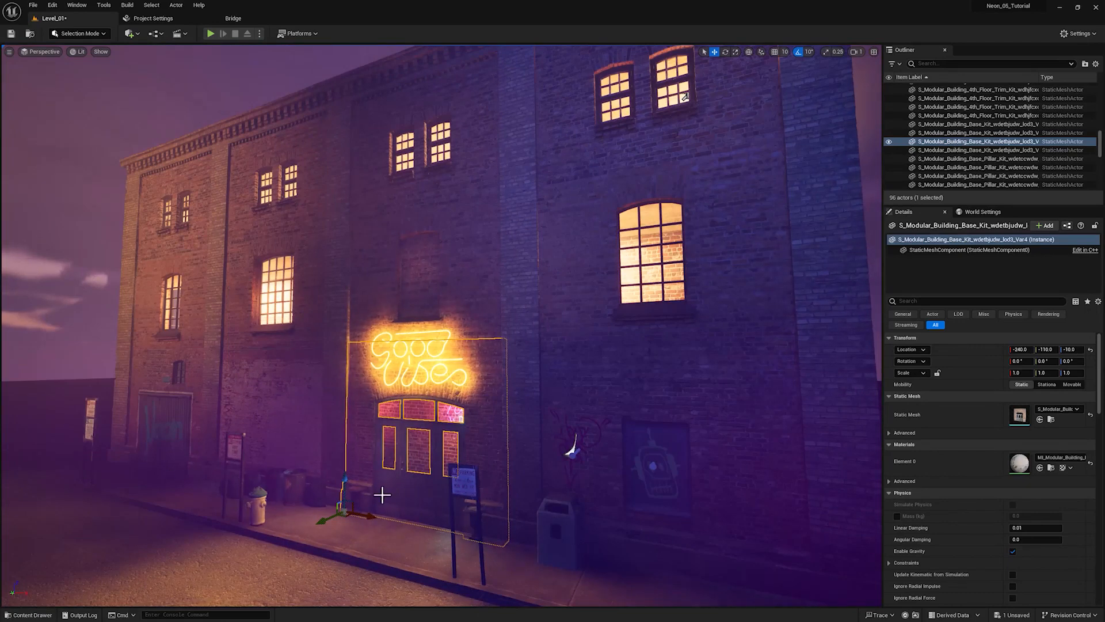
scroll(372, 496, "up", 5)
middle_click_drag(371, 496, 496, 290)
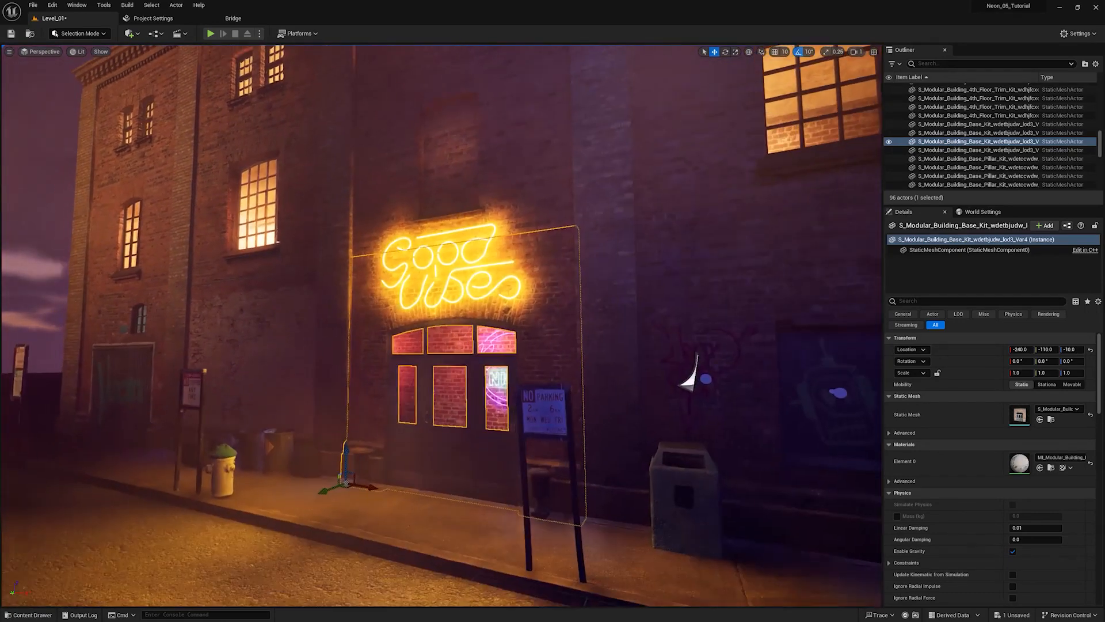
scroll(496, 290, "up", 3)
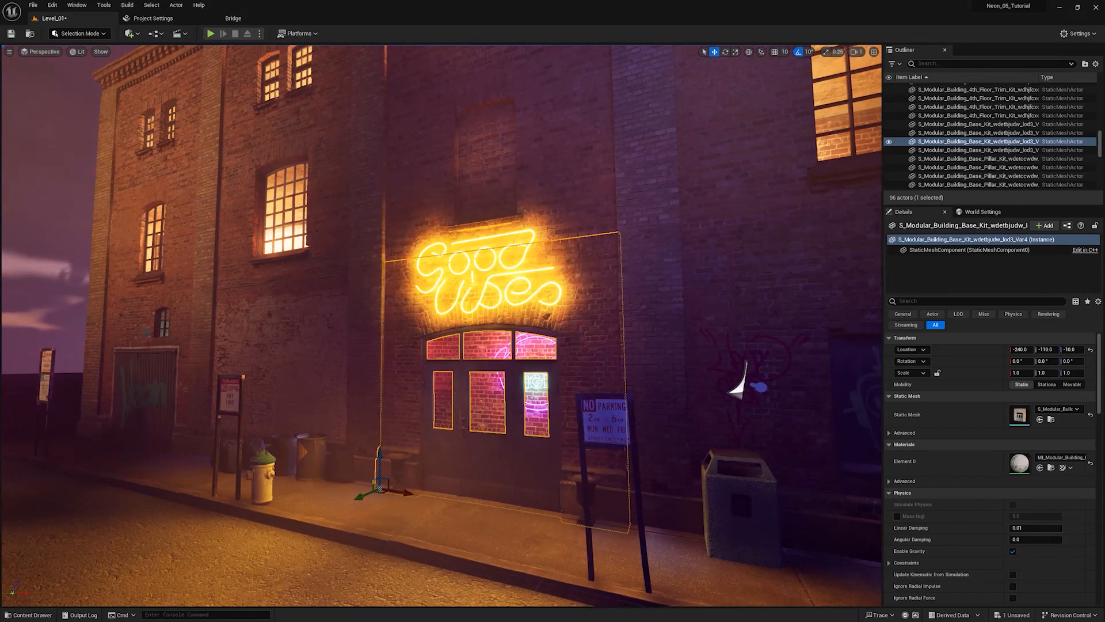
mouse_move(533, 390)
left_mouse_down("alt")
mouse_move(582, 389)
mouse_move(585, 371)
mouse_move(526, 383)
mouse_move(533, 390)
left_mouse_up("alt")
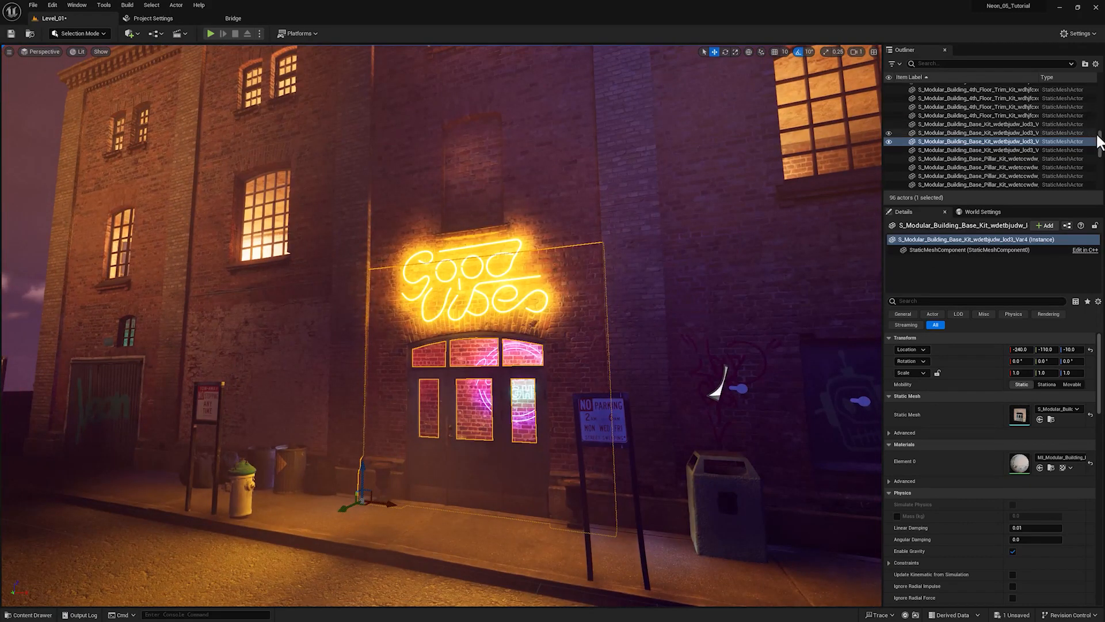
Step: Review the light settings of the DirectionalLight and the SkyLight in the level
left_click_drag(1100, 147, 1101, 95)
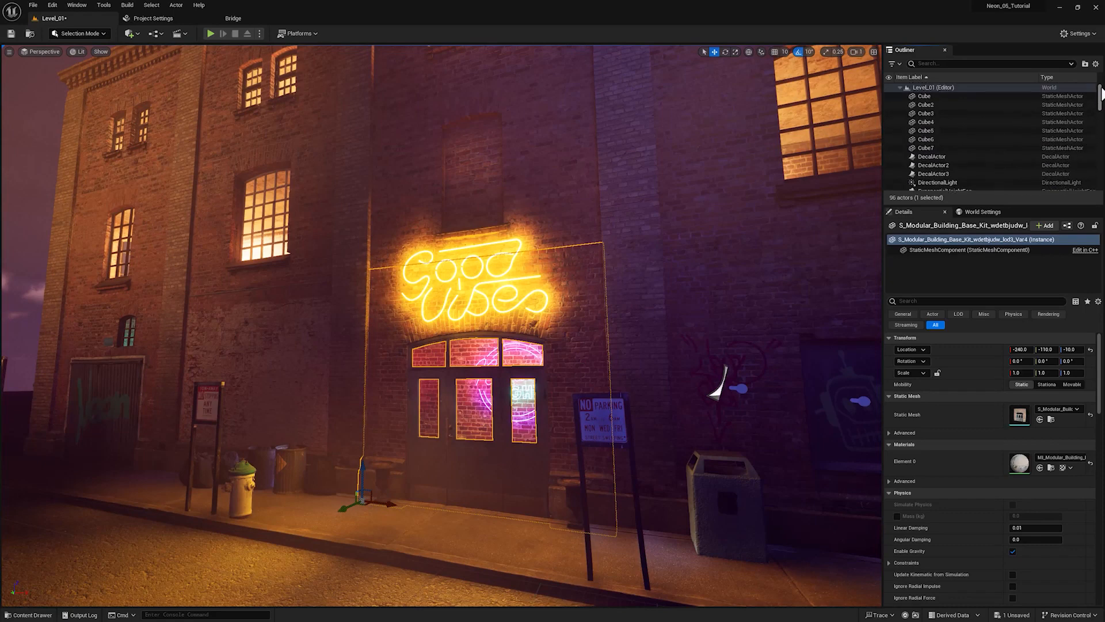
left_click(970, 182)
scroll(986, 157, "down", 4)
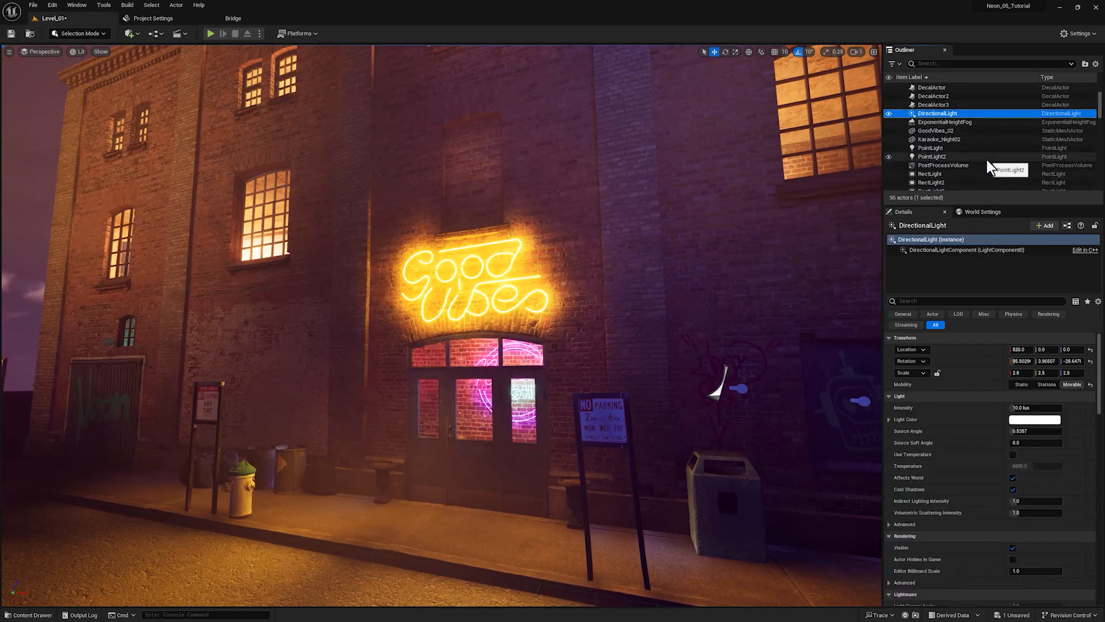
scroll(986, 161, "down", 2)
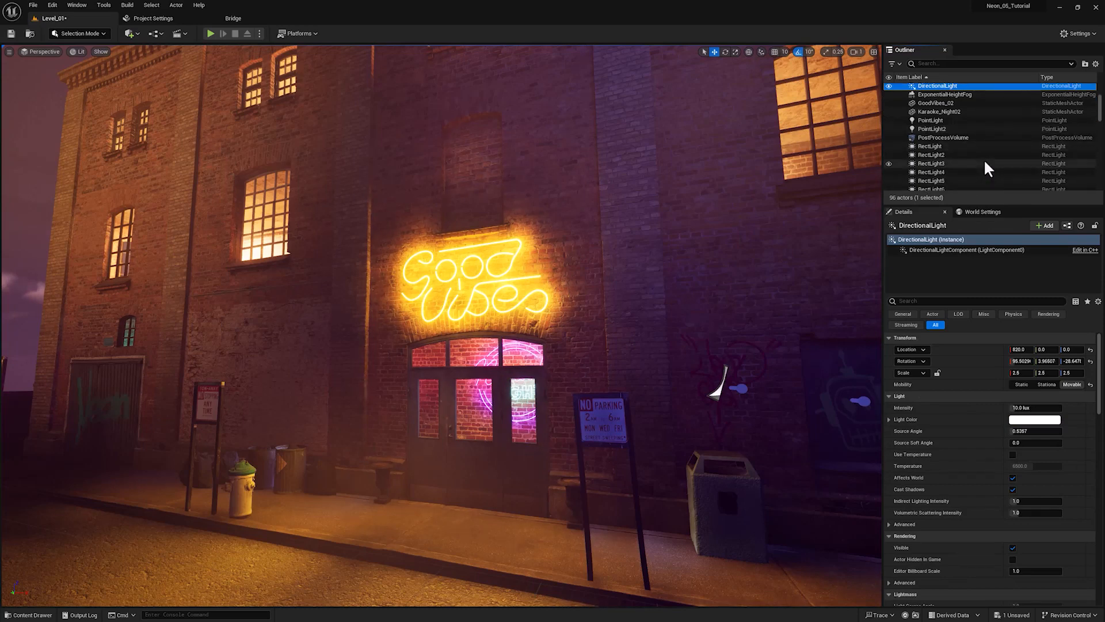
scroll(985, 162, "down", 5)
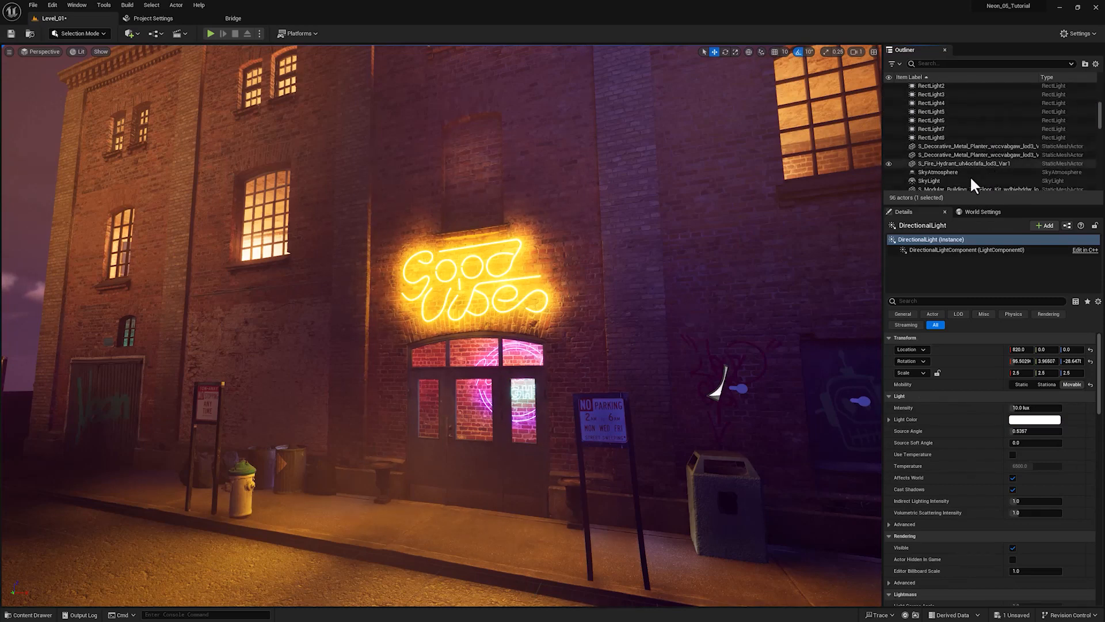
left_click(966, 180)
scroll(967, 172, "down", 1)
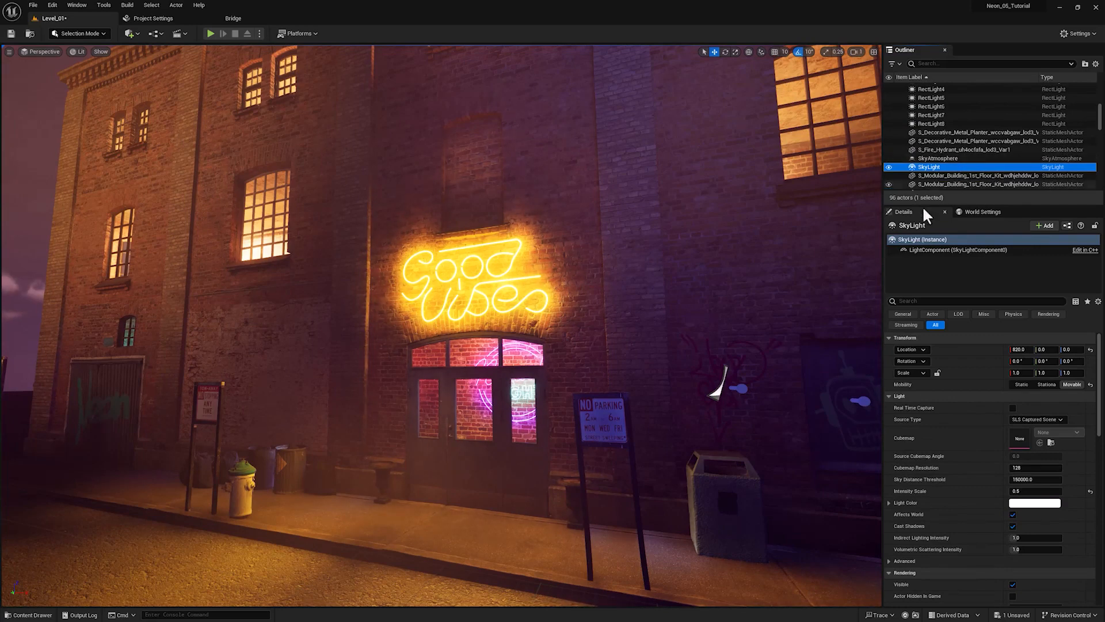
Step: Rotate the sun through several times of day, from bright daylight to sunset, and leave it at a dark night-time sky
scroll(454, 471, "down", 3)
right_click_drag(444, 514, 444, 513)
left_click(444, 514)
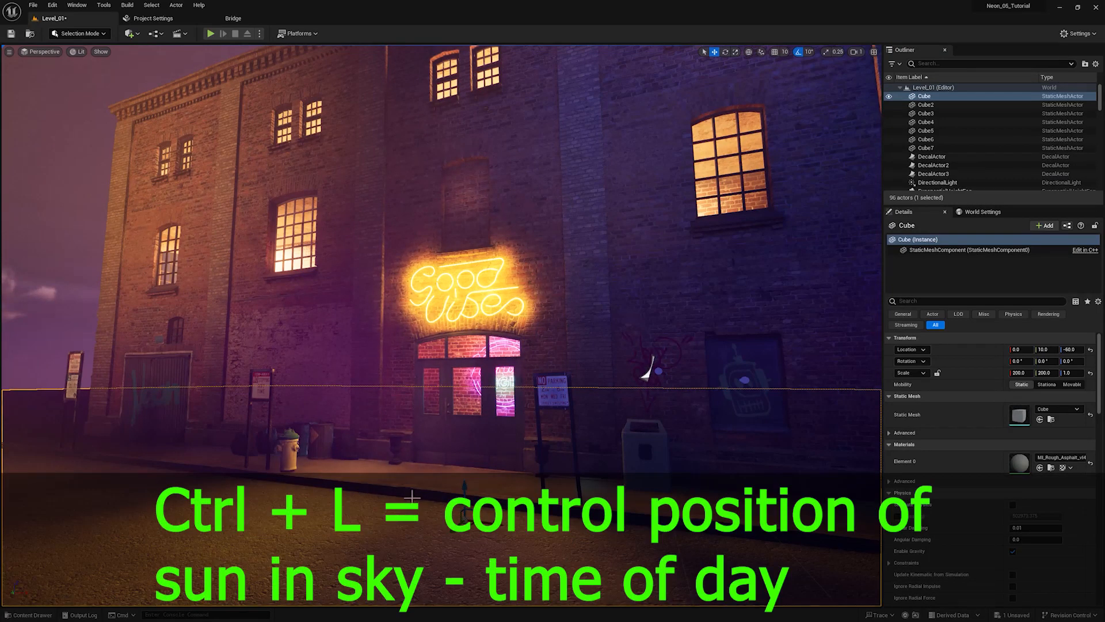
key("ctrl+l")
key("ctrl+l")
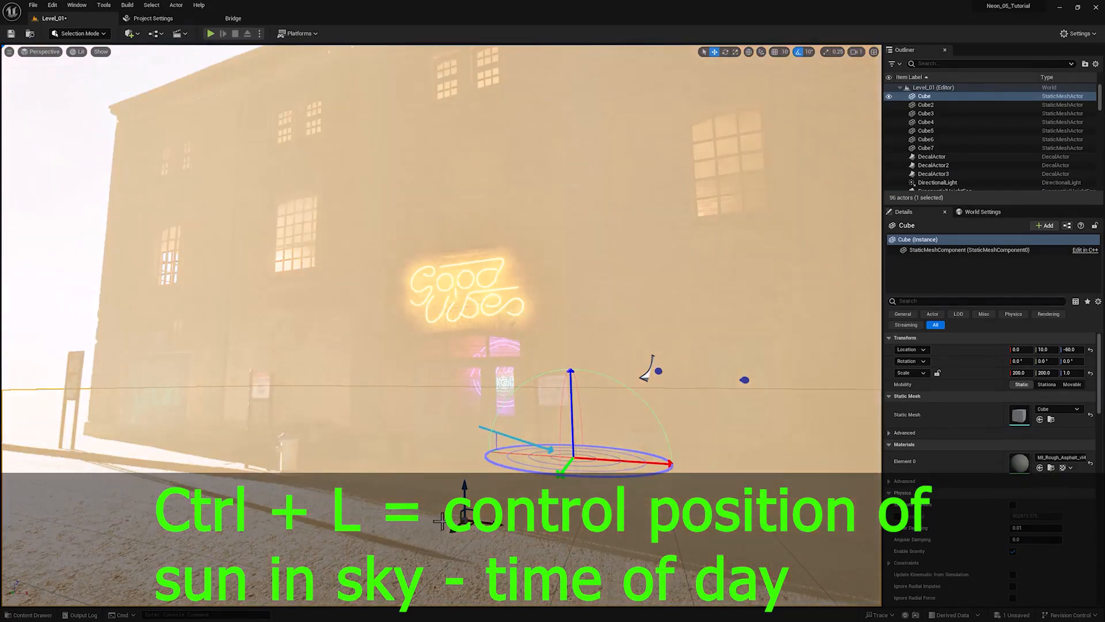
key("ctrl+l")
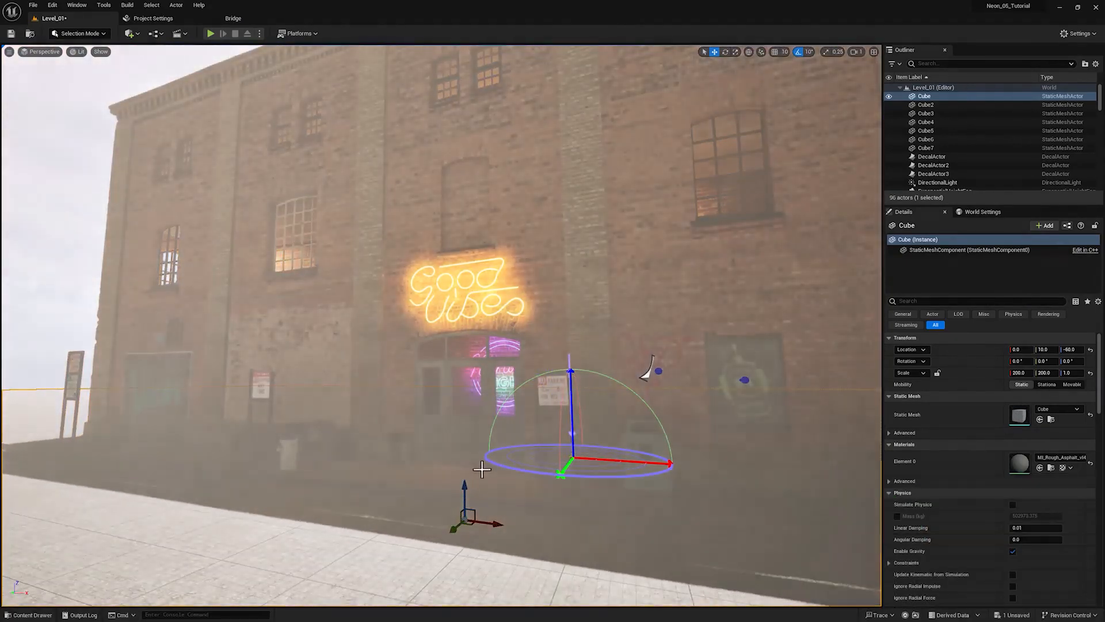
key("ctrl+l")
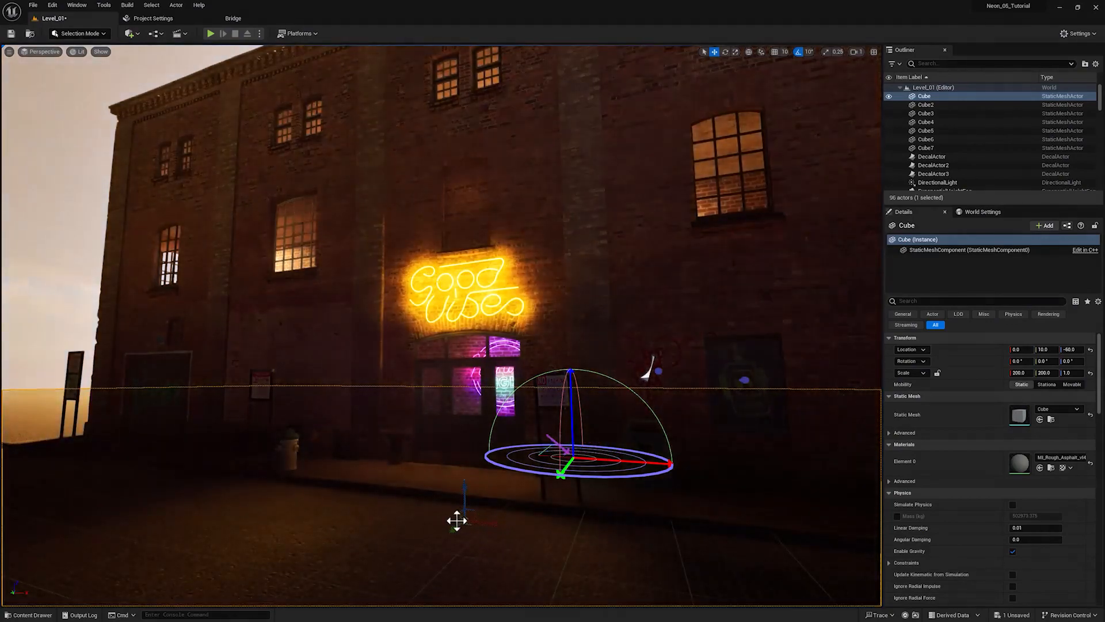
key("ctrl+l")
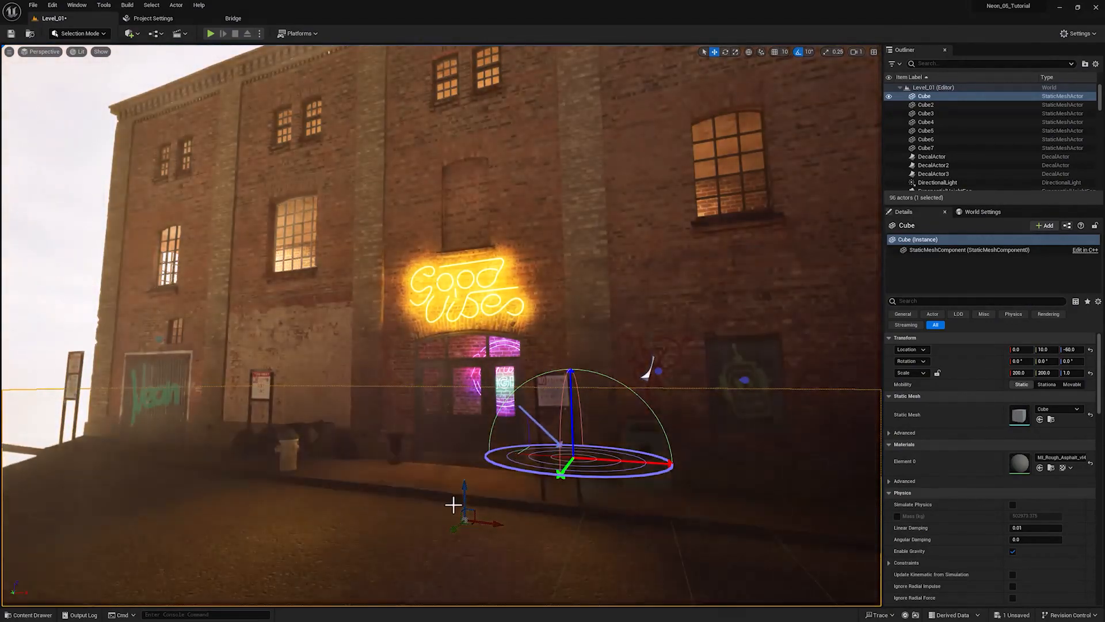
key("ctrl+l")
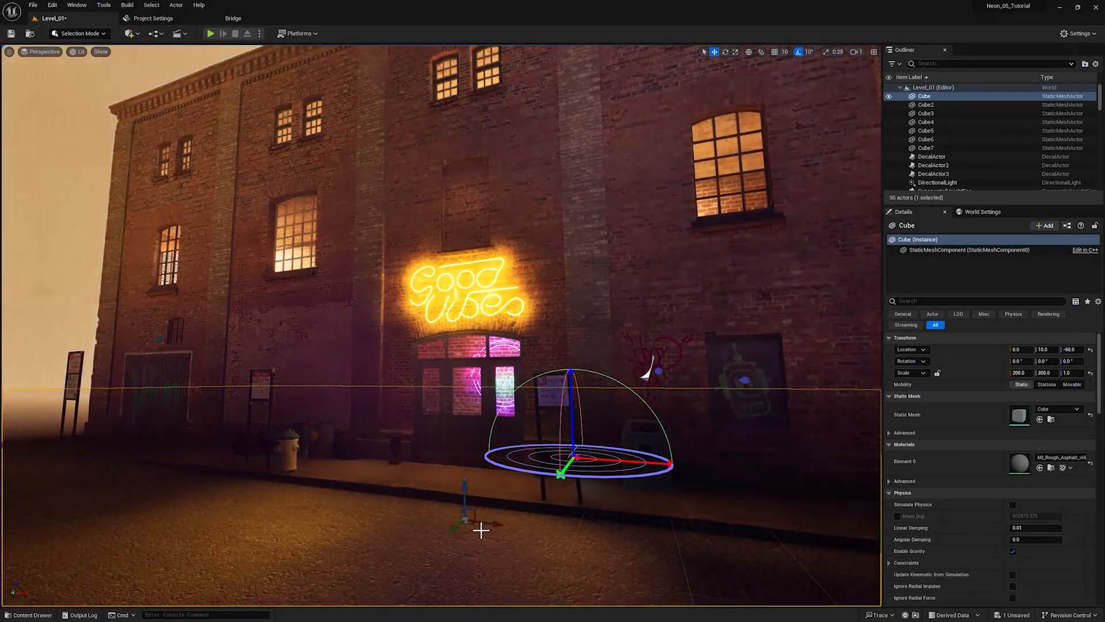
key("ctrl+l")
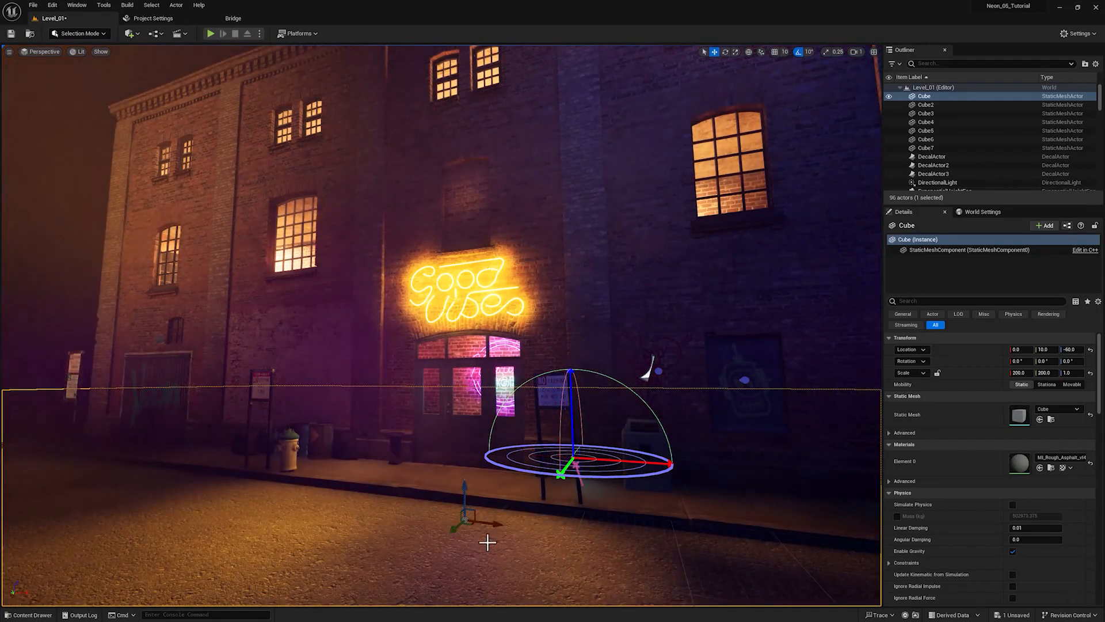
key("ctrl+l")
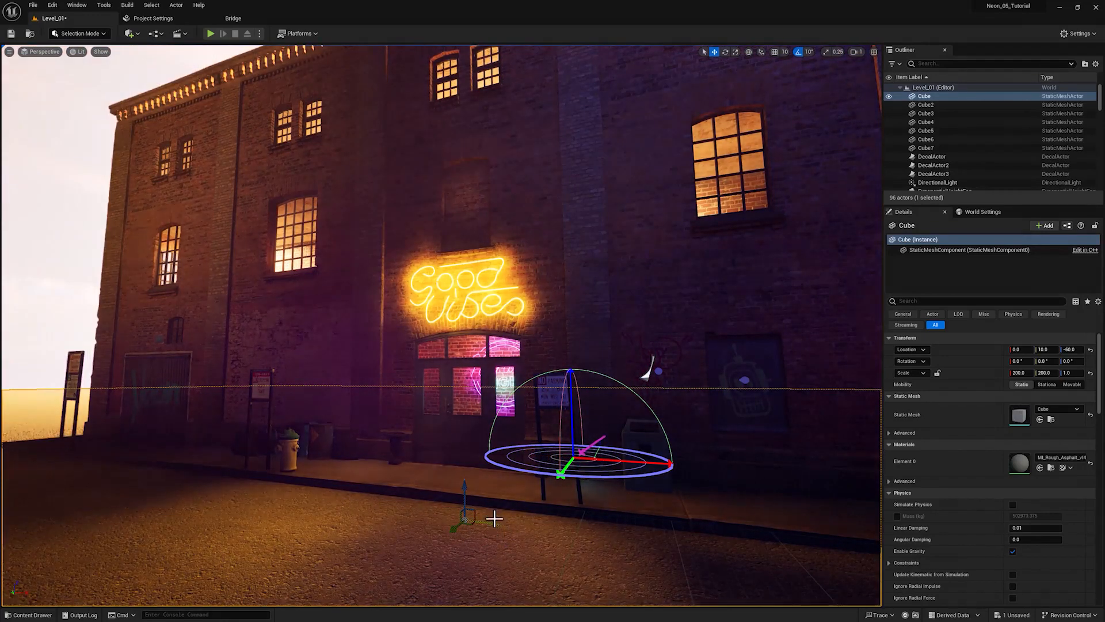
key("ctrl+l")
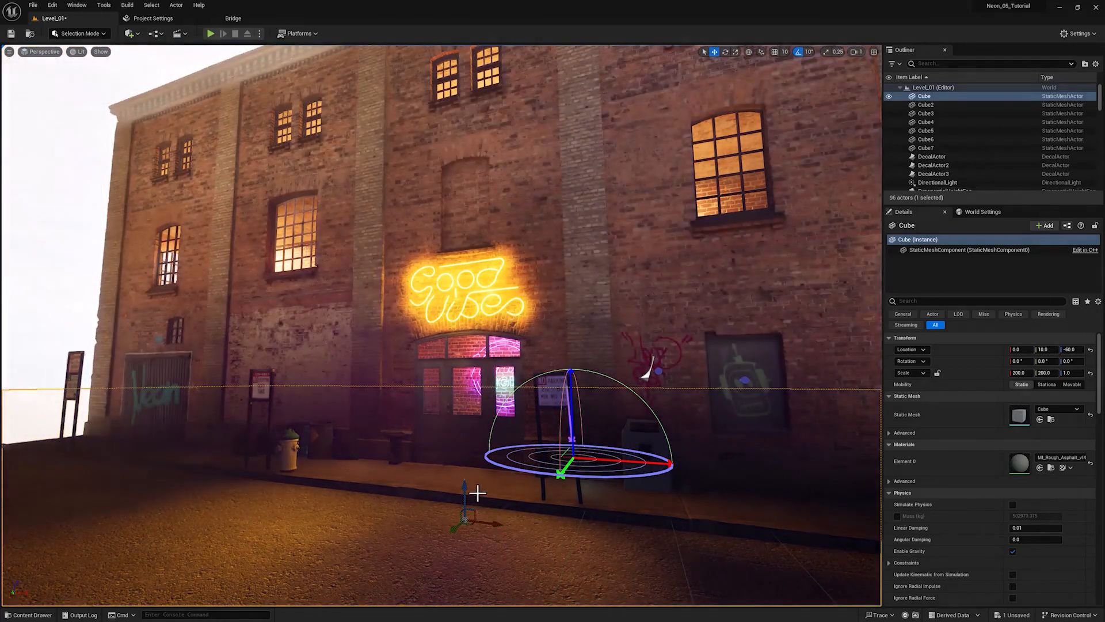
key("ctrl+l")
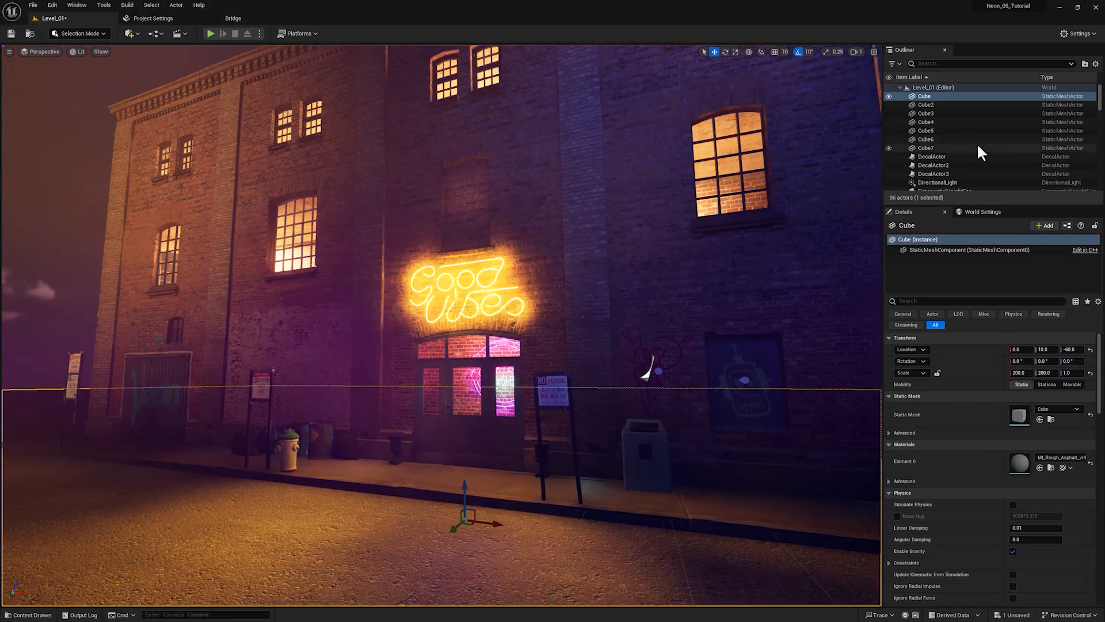
Step: Change the SkyLight's light color to a soft blue with hue about 229, saturation about 0.79 and value 1.0
scroll(977, 144, "down", 3)
scroll(977, 146, "down", 1)
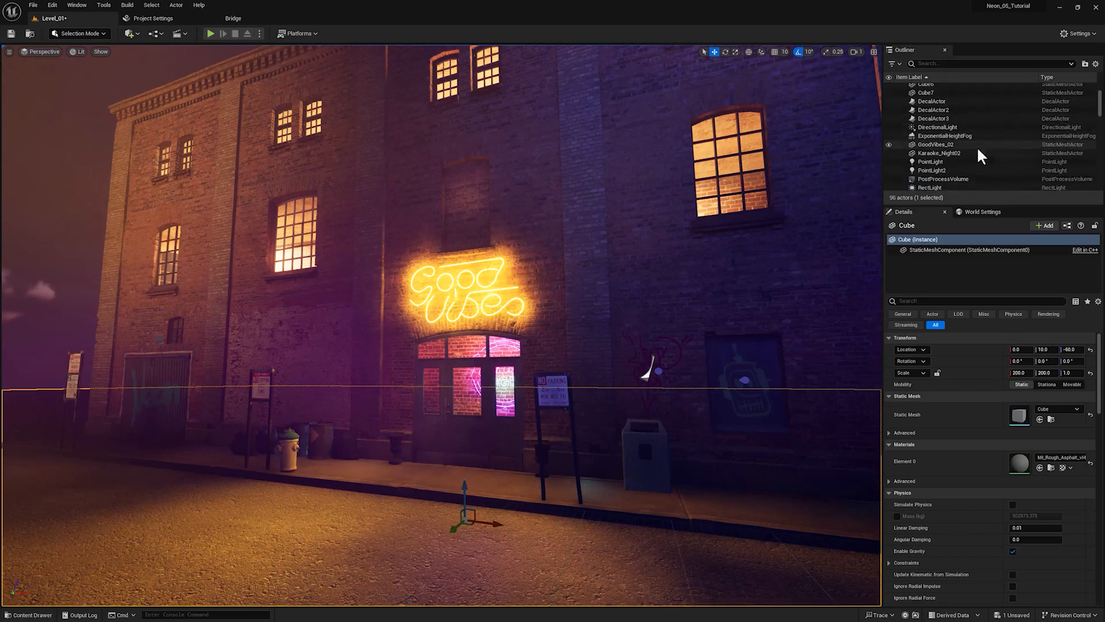
scroll(977, 147, "down", 1)
scroll(977, 146, "down", 5)
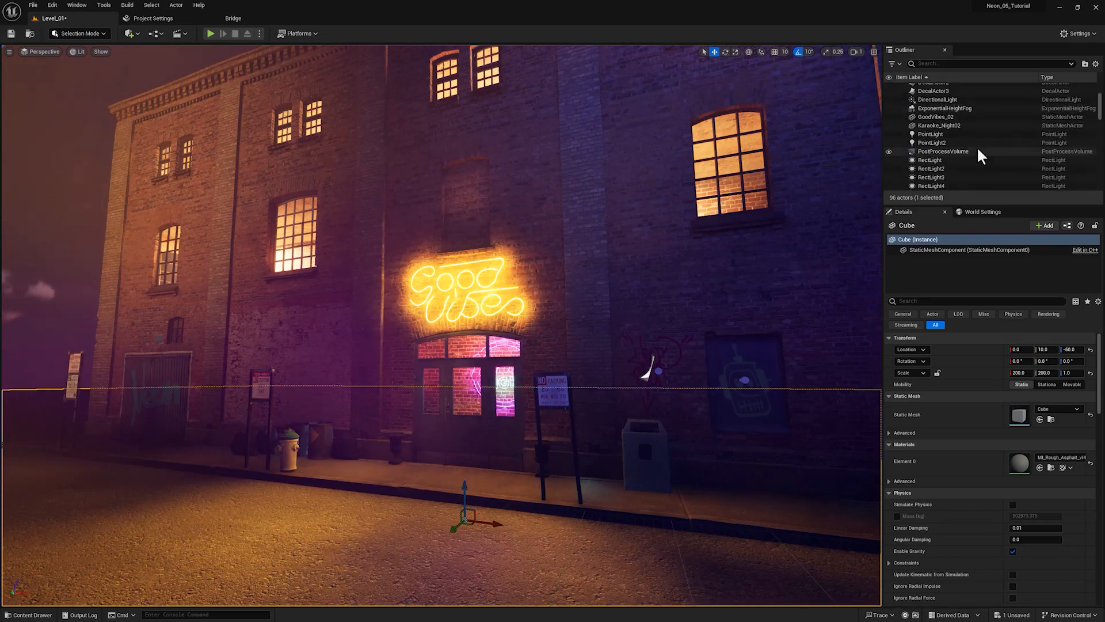
scroll(977, 146, "down", 3)
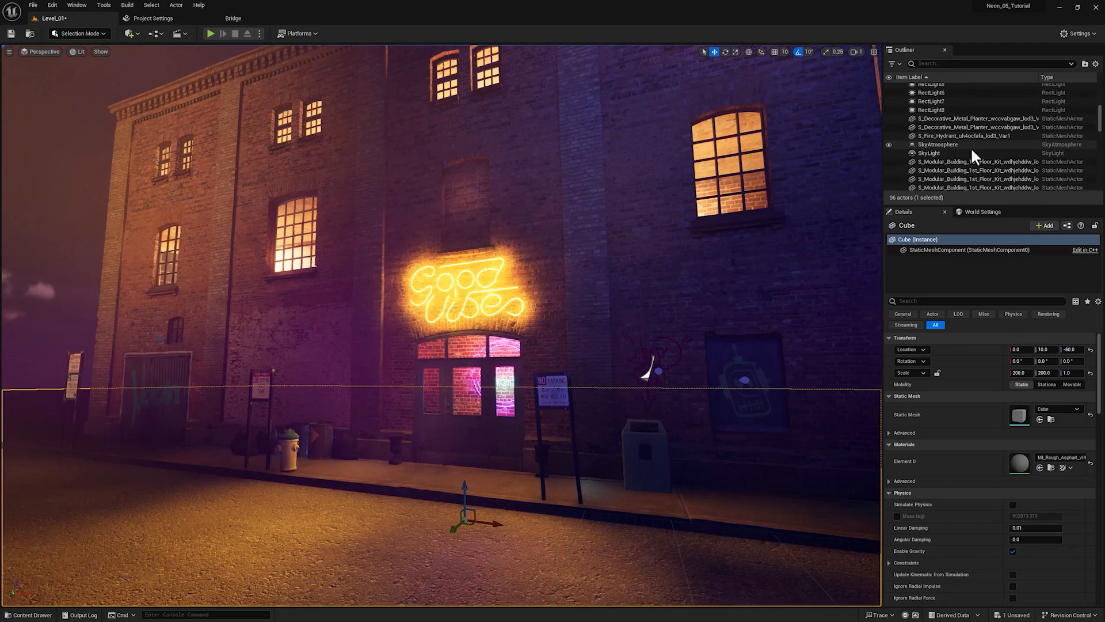
left_click(933, 153)
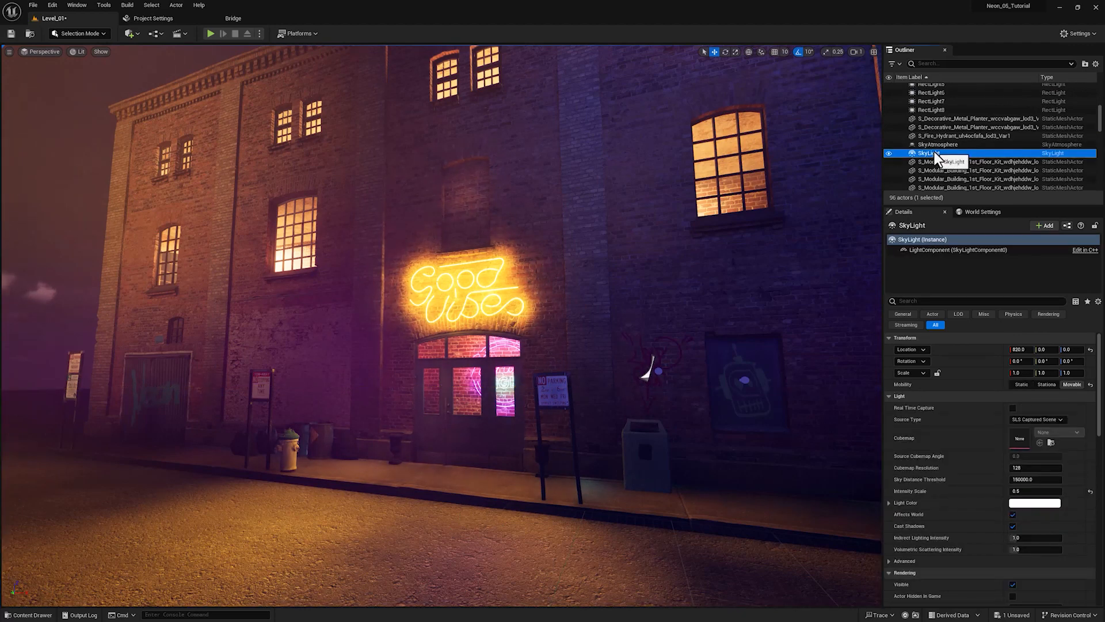
left_click(1038, 504)
left_click_drag(972, 441, 972, 424)
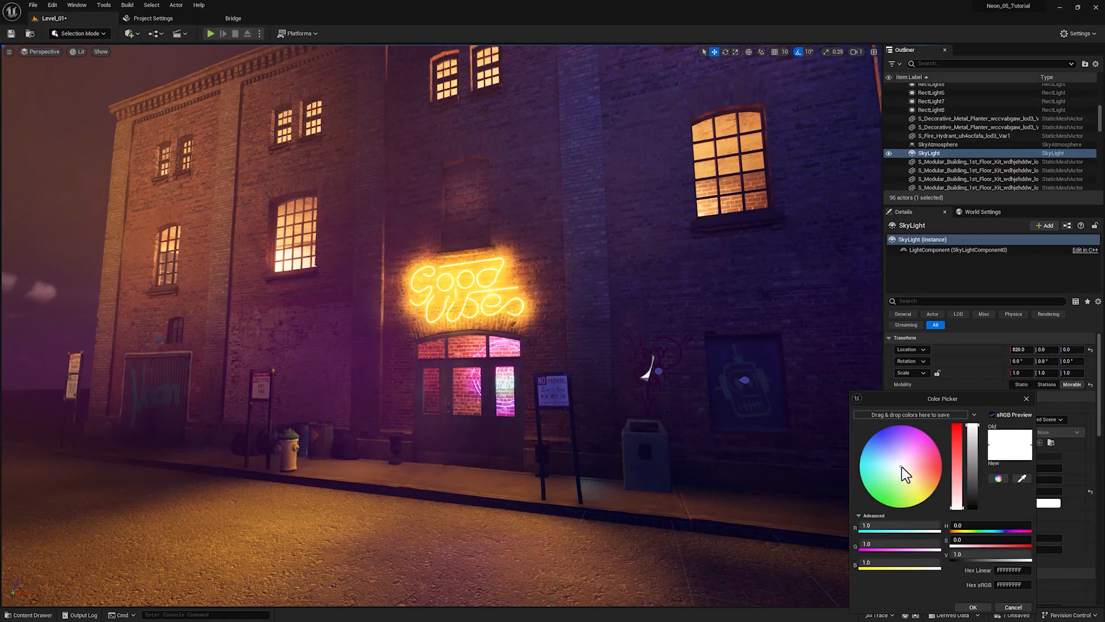
left_click_drag(902, 467, 882, 443)
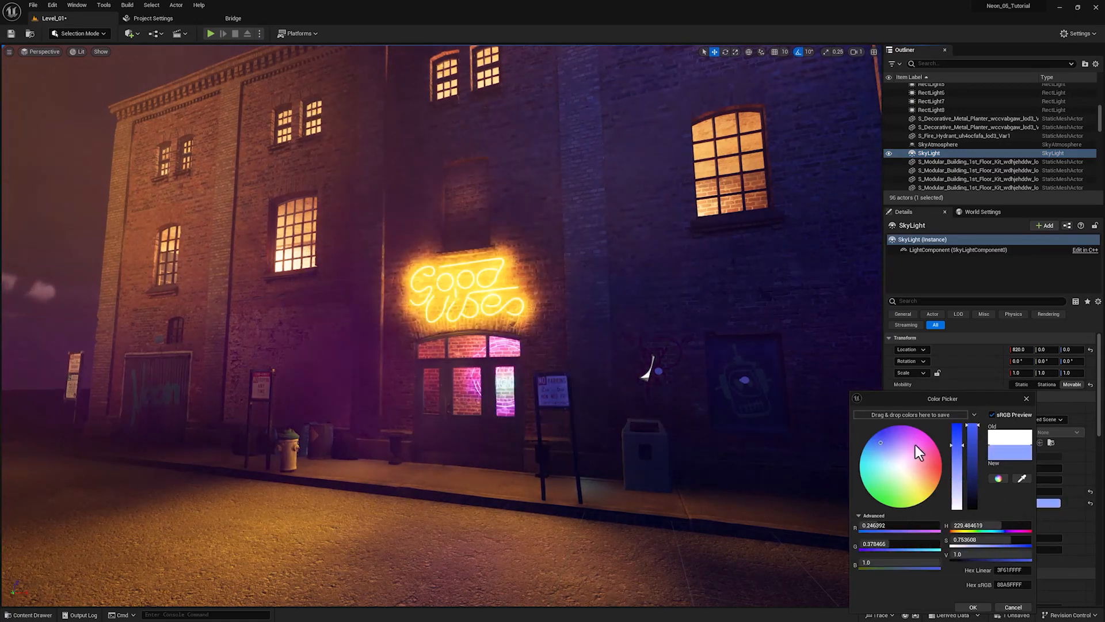
left_click_drag(957, 444, 956, 443)
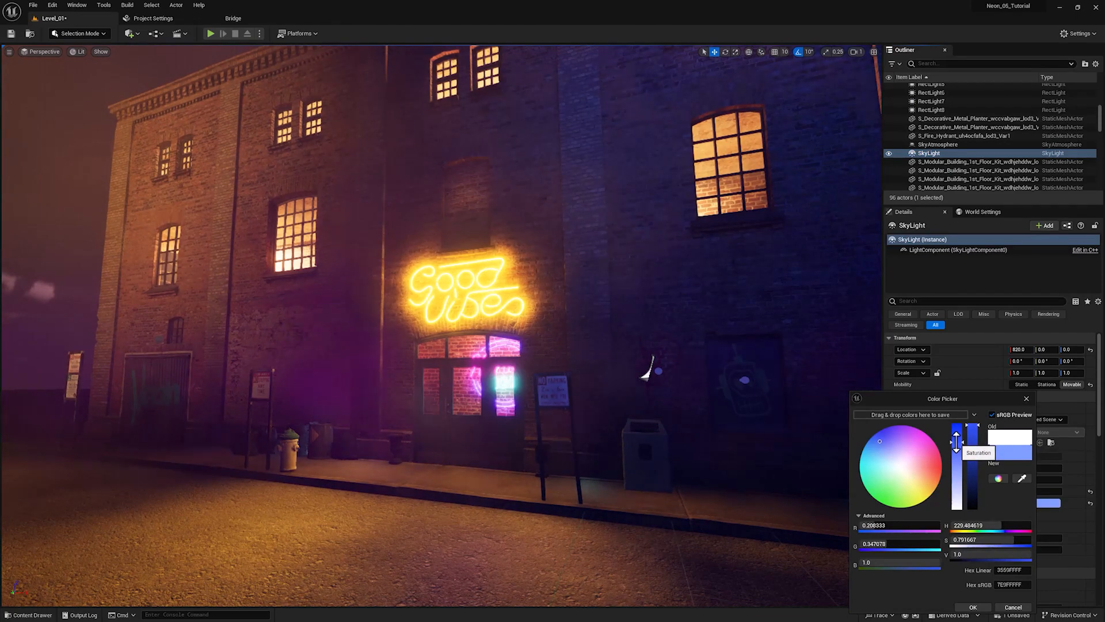
left_click(973, 607)
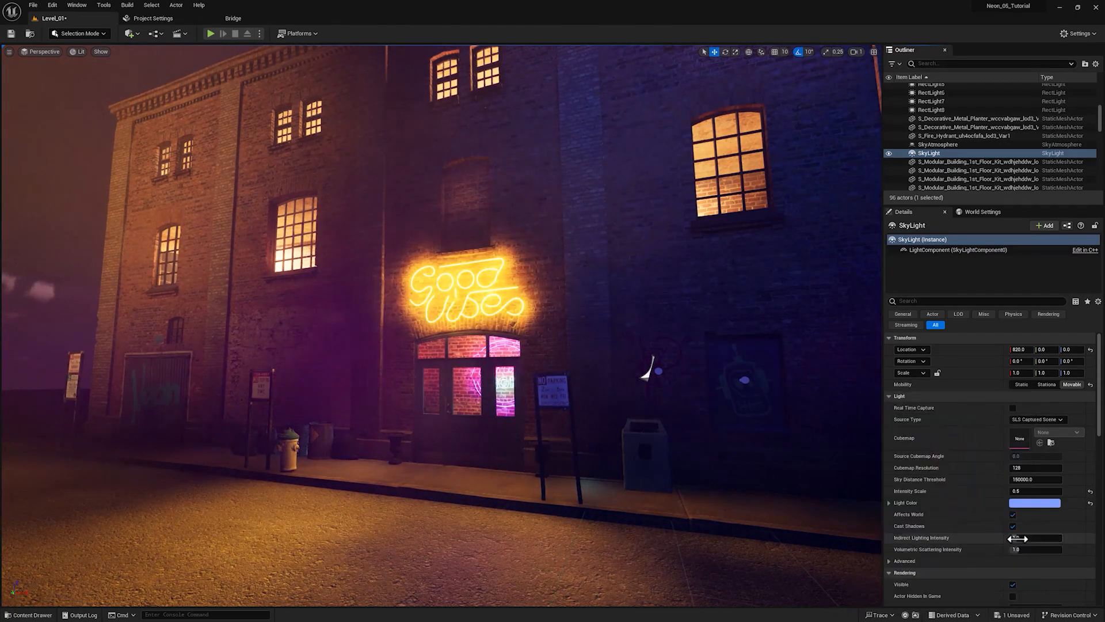
Step: Try out a different intensity scale on the SkyLight and set it back to 0.5
mouse_move(1020, 491)
left_mouse_down()
mouse_move(1065, 491)
mouse_move(984, 492)
mouse_move(1053, 491)
mouse_move(1013, 491)
mouse_move(1036, 493)
left_mouse_up()
left_click(1037, 492)
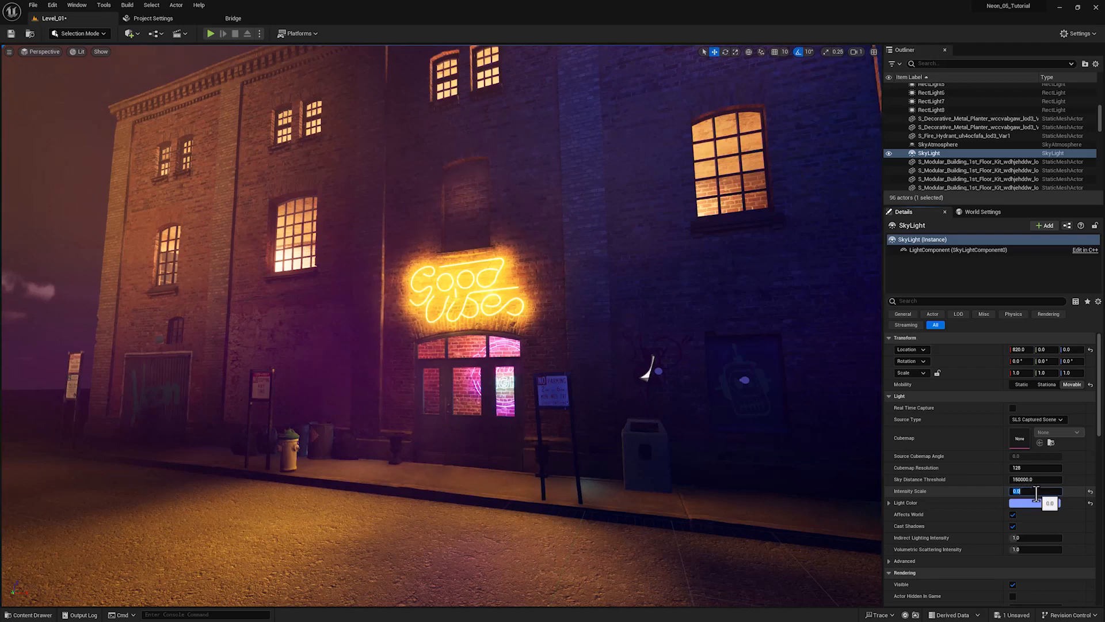
type(".5")
key("Return")
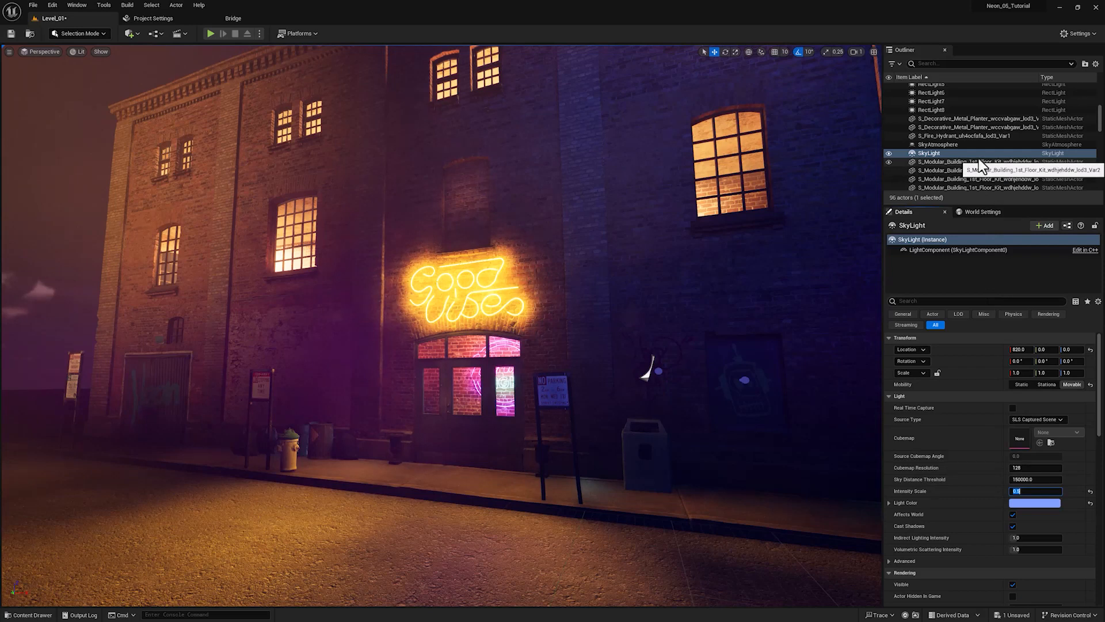
Step: Review the PostProcessVolume's exposure settings, including metering mode, exposure compensation and the minimum and maximum EV100
scroll(980, 156, "up", 3)
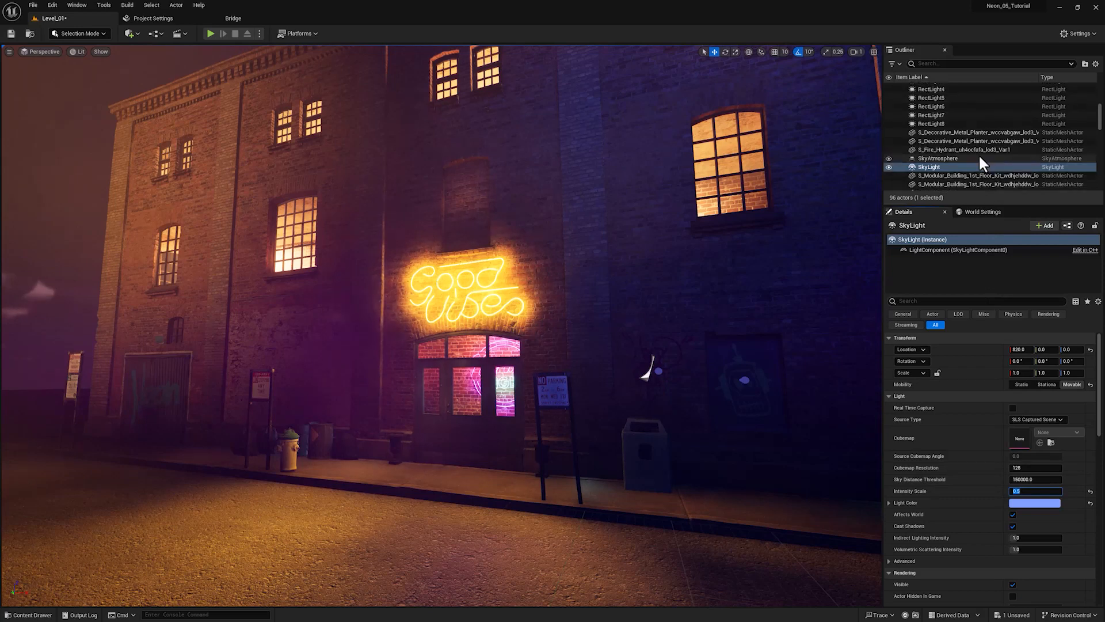
scroll(981, 158, "up", 2)
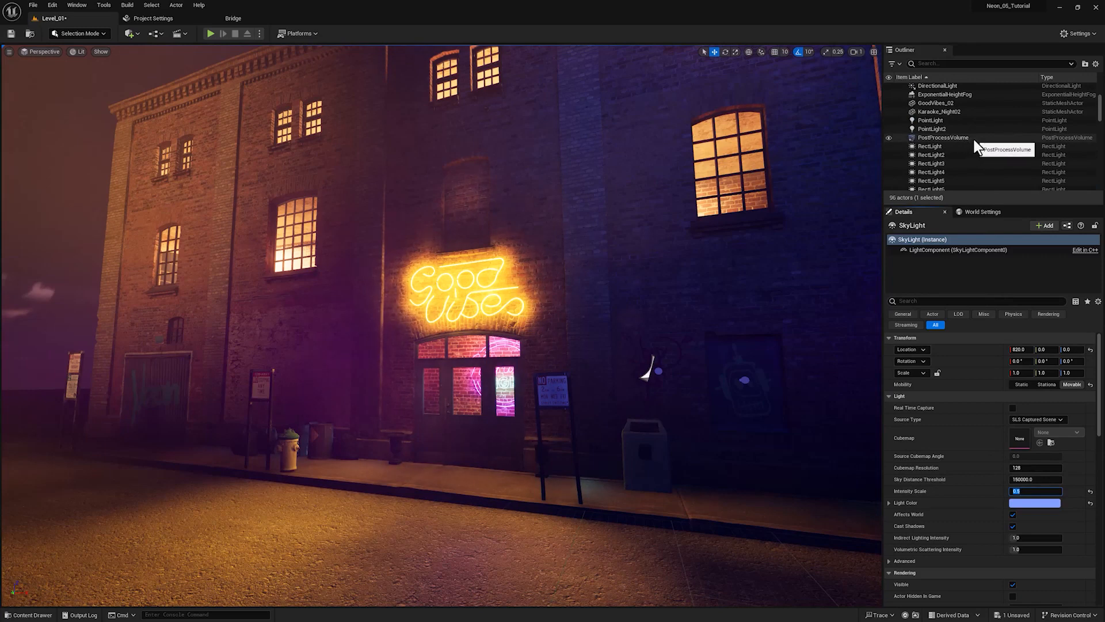
left_click(974, 139)
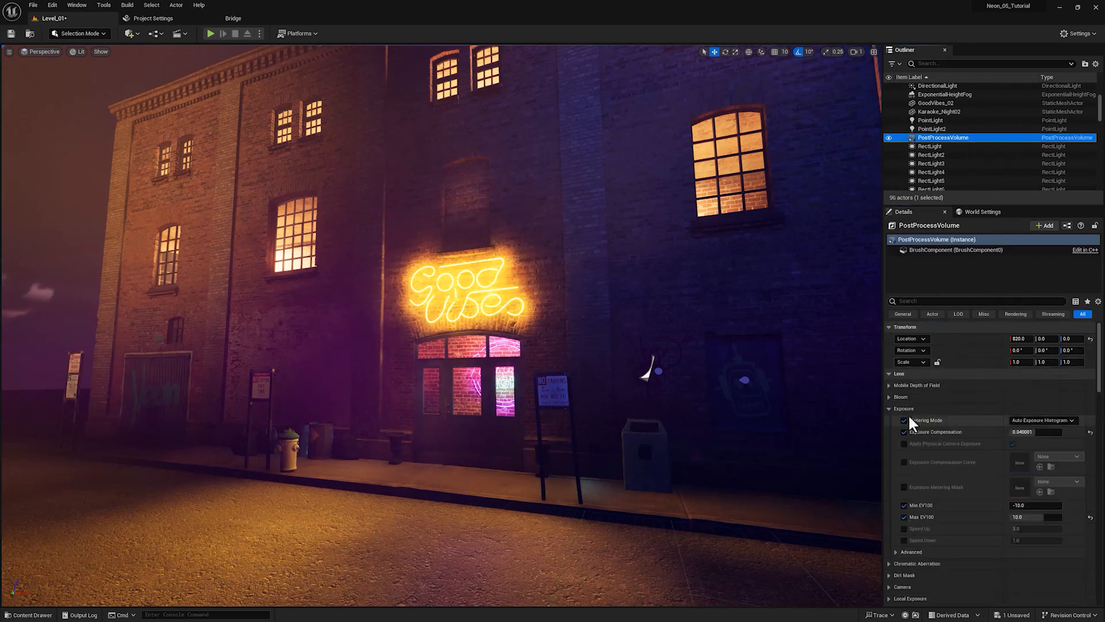
left_click(891, 408)
left_click(891, 408)
left_click(890, 408)
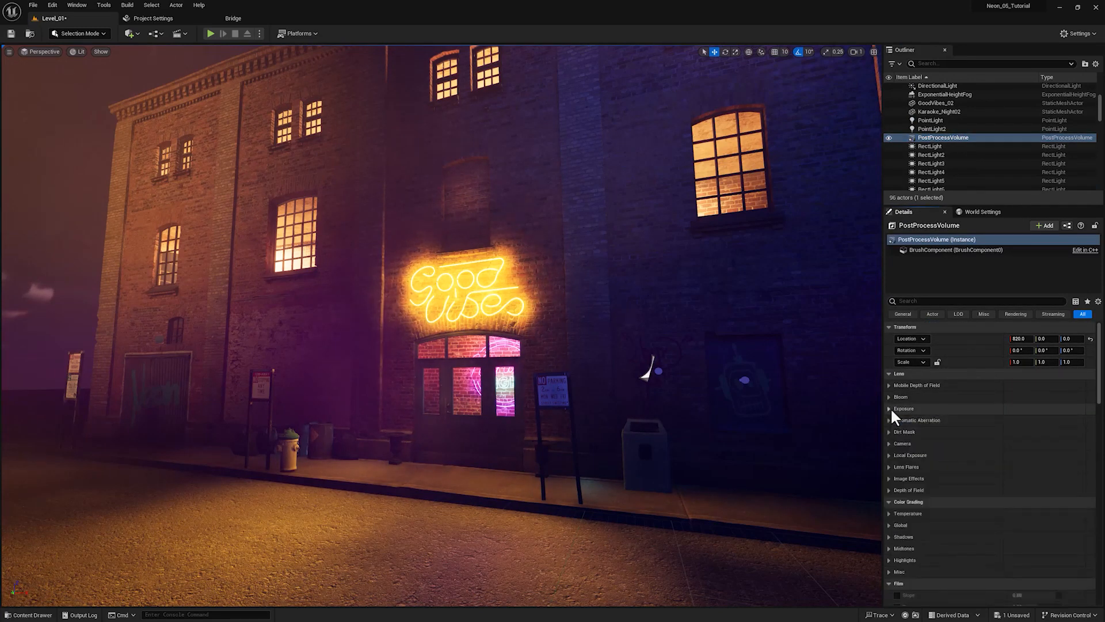
left_click(890, 409)
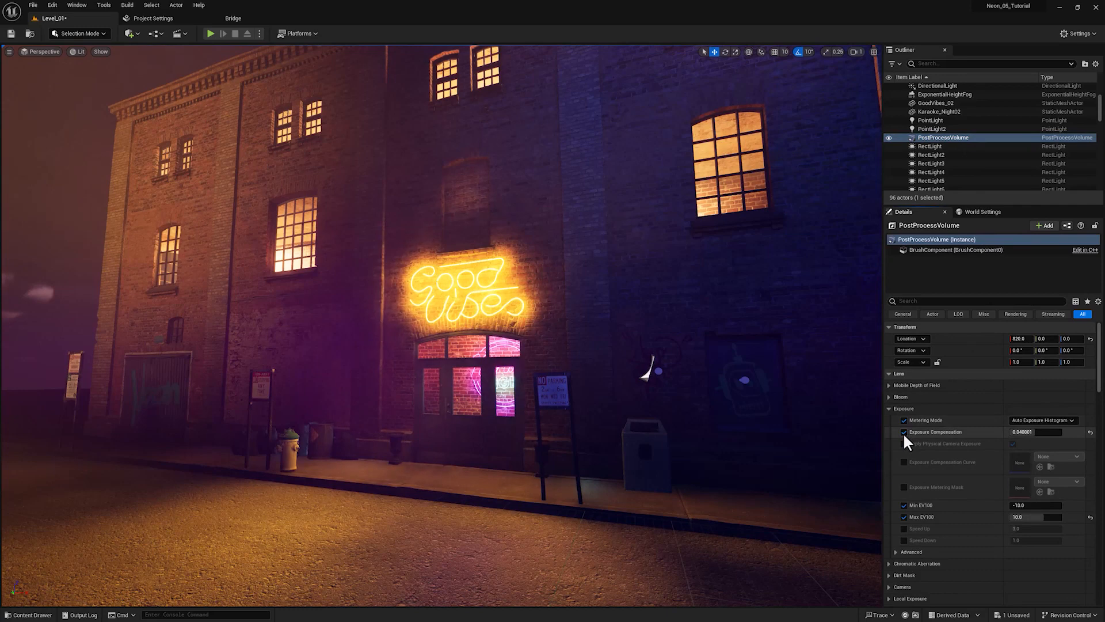
left_click(903, 515)
left_click_drag(1030, 432, 1027, 432)
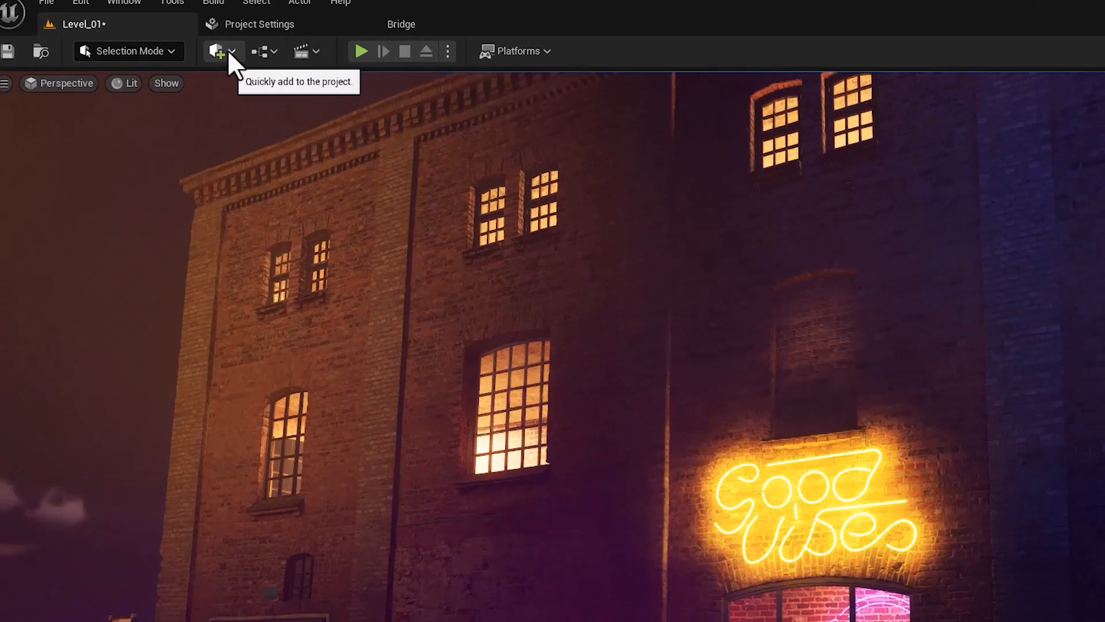
Step: Place a new point light on the street in front of the building, beside the fire hydrant
left_click(229, 51)
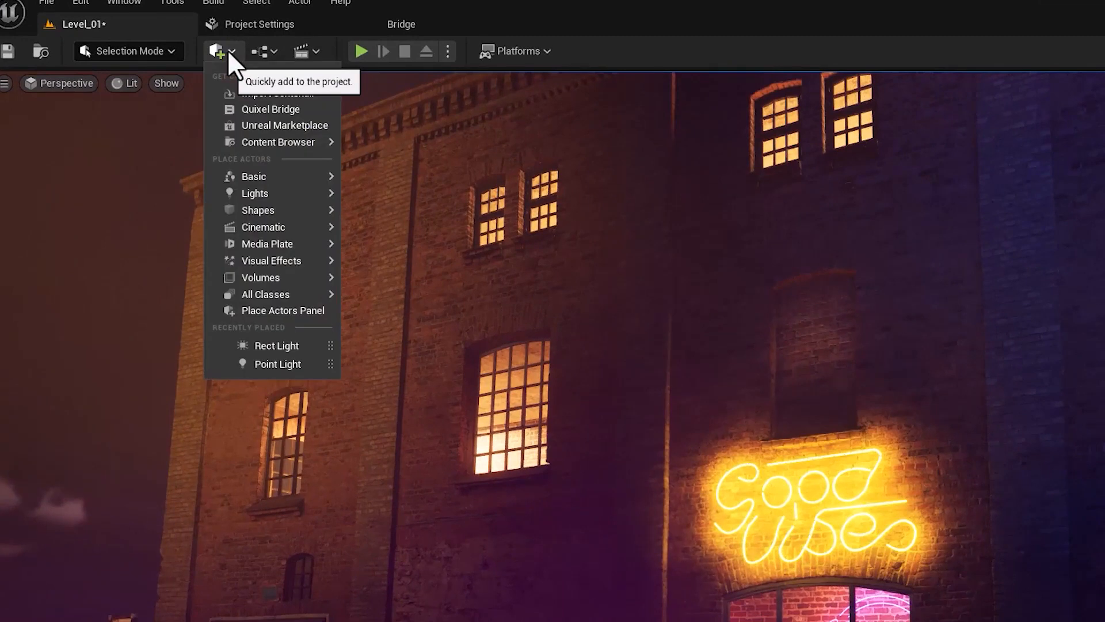
mouse_move(284, 195)
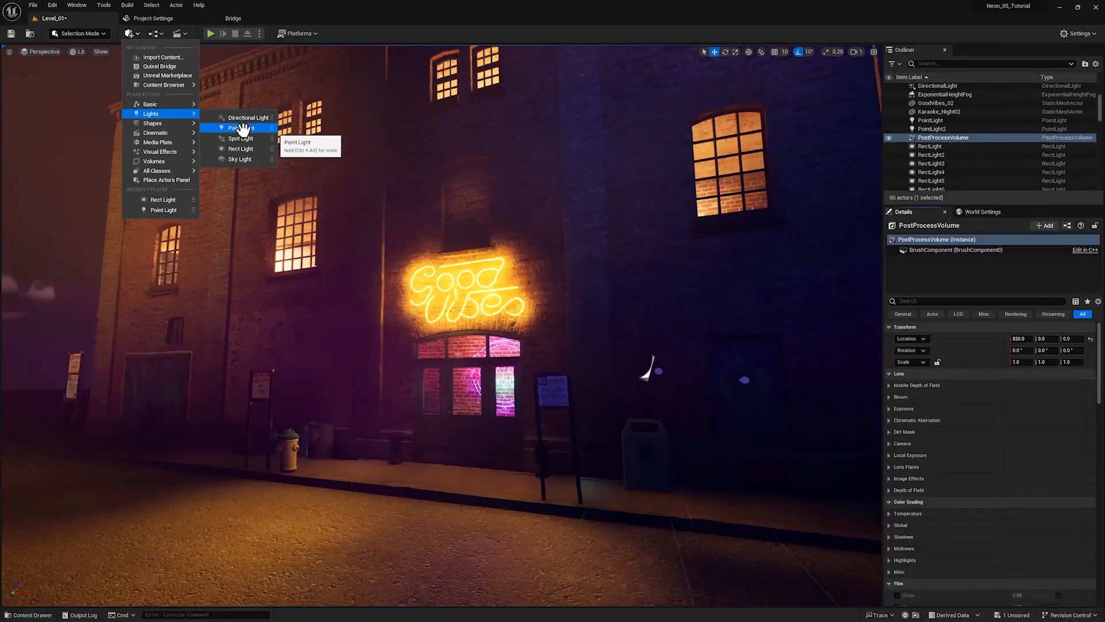
left_click_drag(415, 219, 624, 621)
left_click_drag(367, 358, 362, 454)
scroll(363, 454, "down", 5)
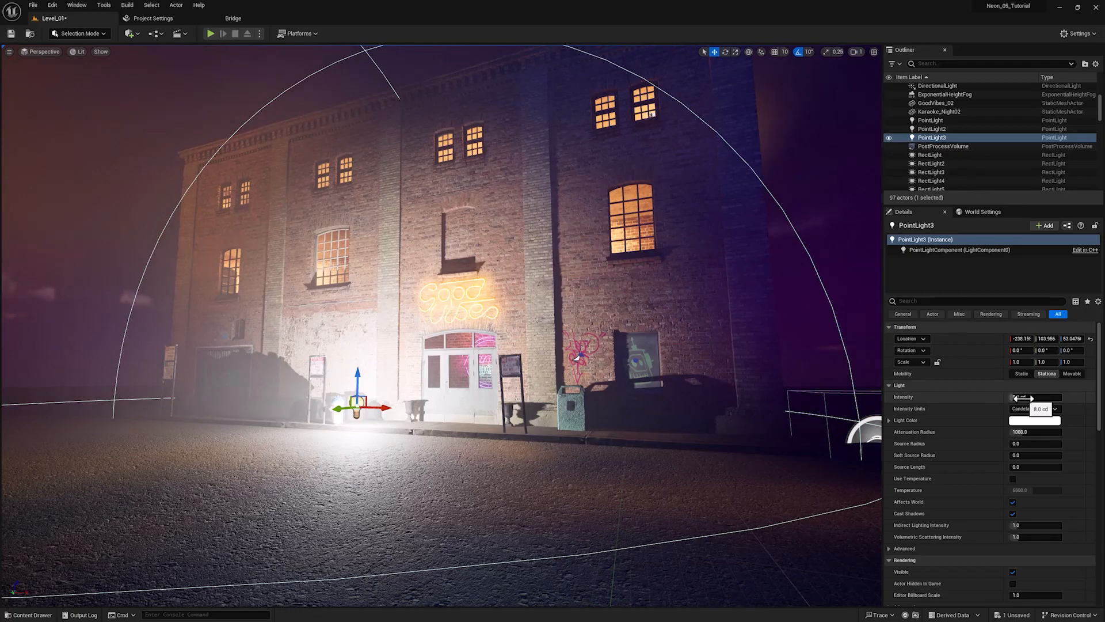
Step: Set the new point light's intensity to about 8 cd and its color to light blue with hue about 226 and saturation about 0.74
mouse_move(1030, 398)
left_mouse_down()
mouse_move(1065, 398)
mouse_move(1005, 398)
mouse_move(1033, 397)
left_mouse_up()
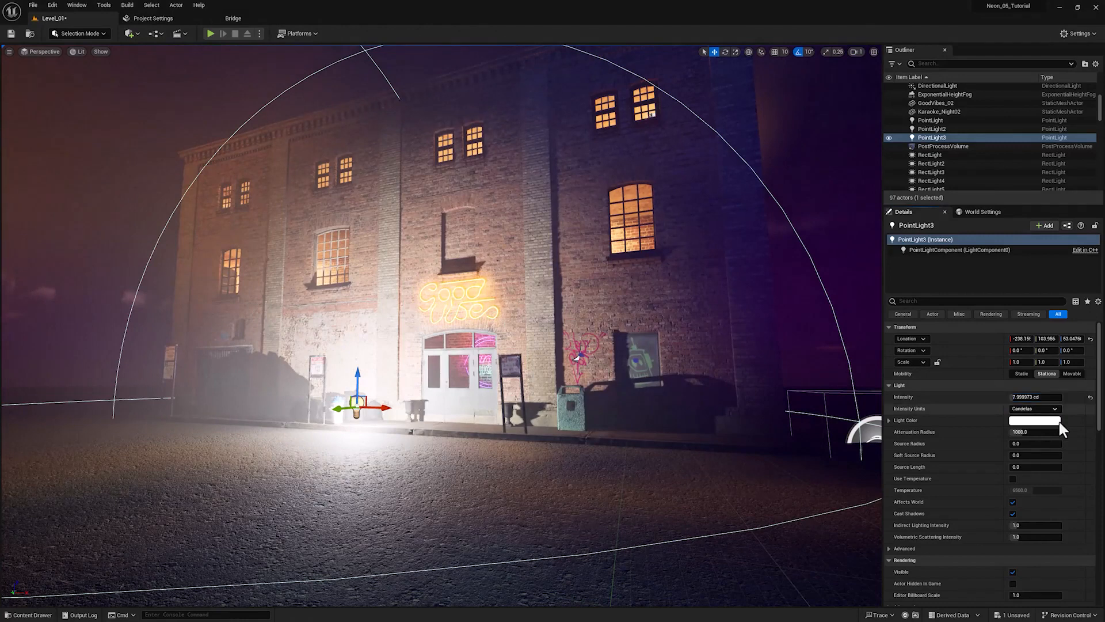
left_click(1035, 421)
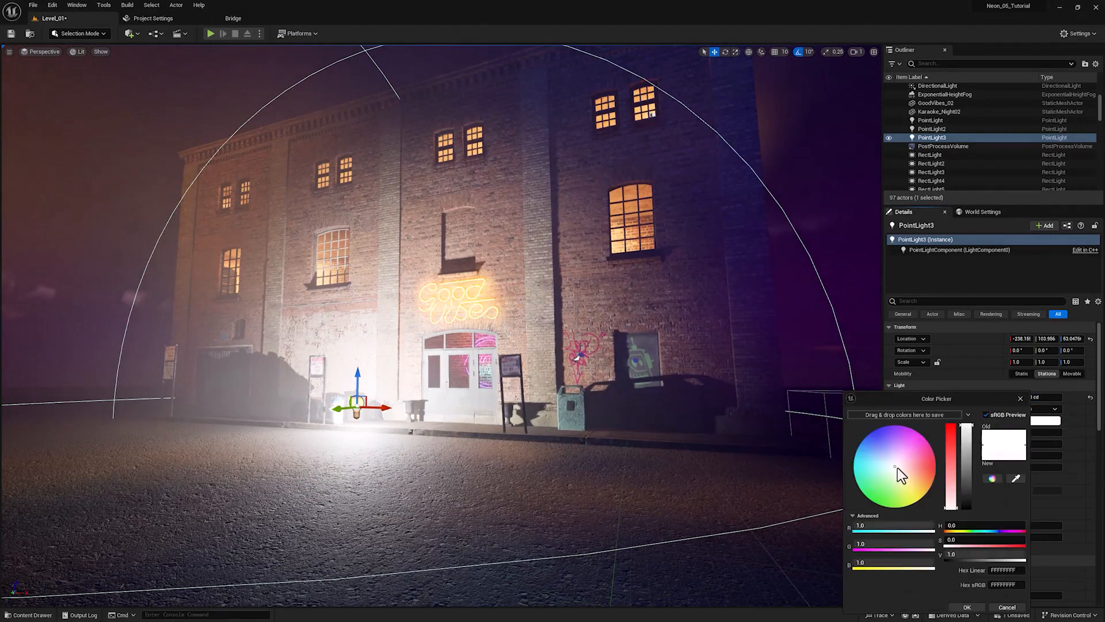
left_click_drag(892, 461, 874, 445)
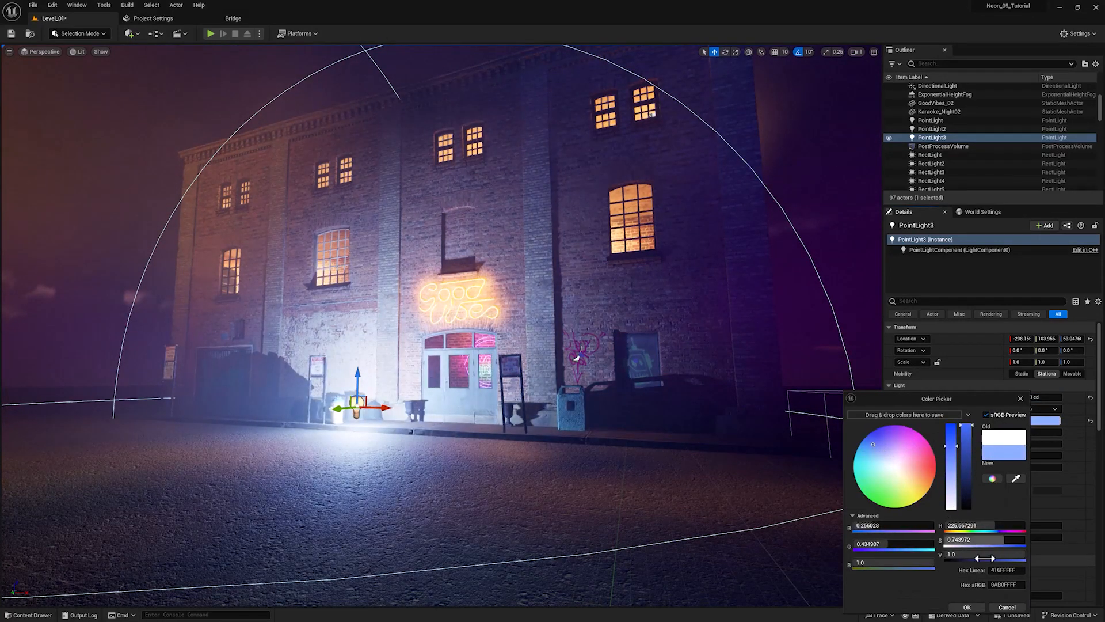
left_click(967, 607)
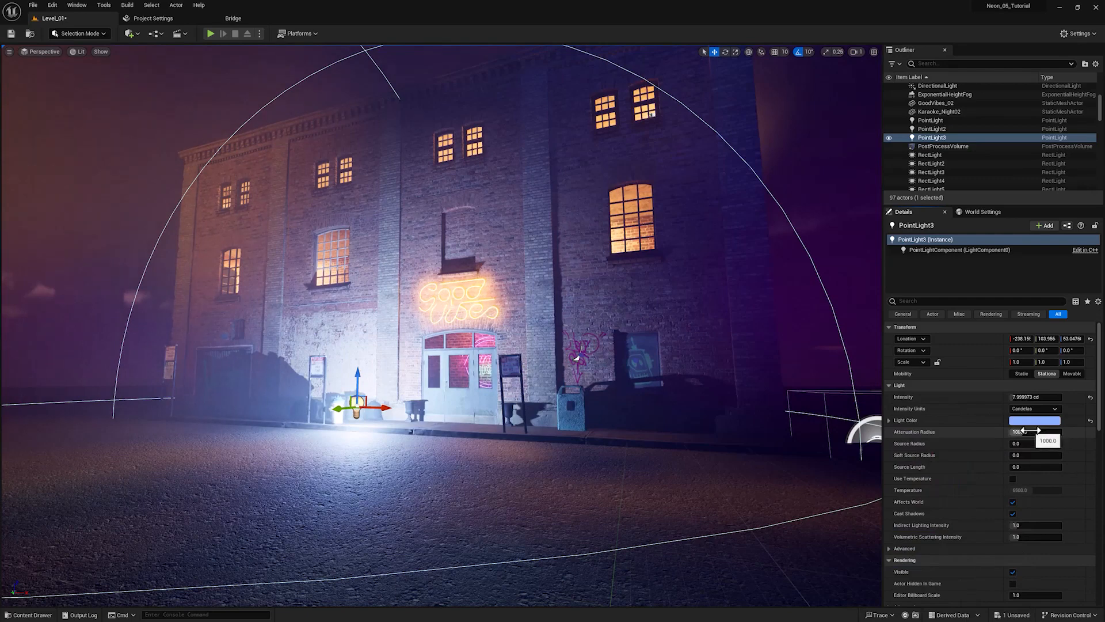
Step: Set the new point light's source radius to 408 and reduce its attenuation radius
mouse_move(1025, 433)
left_mouse_down()
mouse_move(982, 433)
mouse_move(1071, 442)
mouse_move(1037, 442)
left_mouse_up()
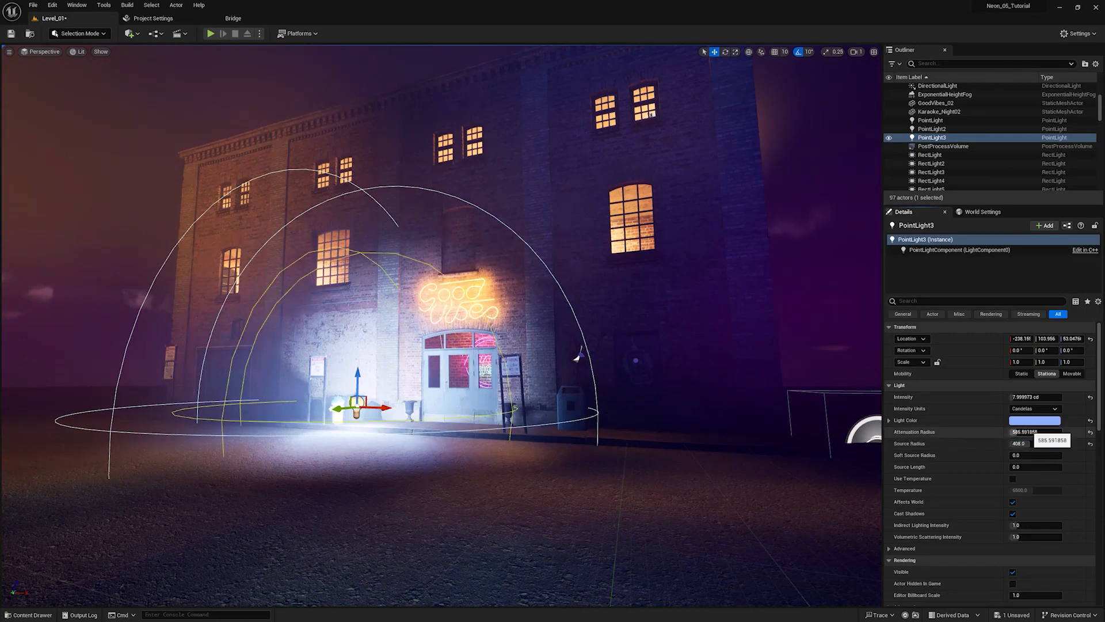
mouse_move(1036, 431)
left_mouse_down()
mouse_move(1054, 431)
mouse_move(1019, 431)
mouse_move(1054, 432)
left_mouse_up()
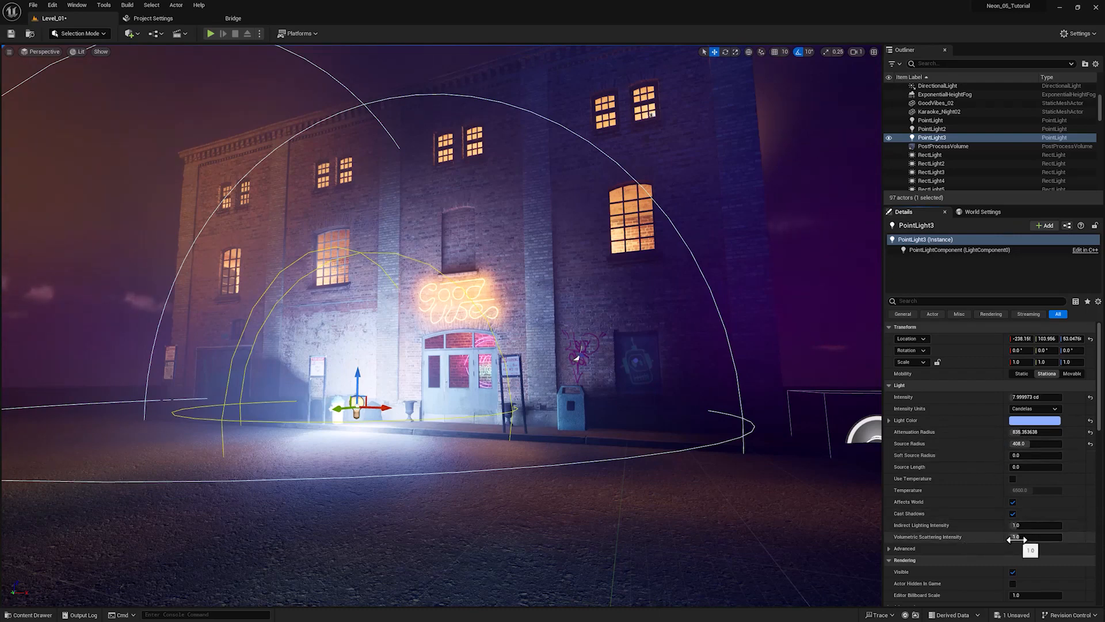
Step: Try volumetric scattering intensities such as 4.0 and 1.86 on the new point light, reset the value to its default and delete the light
left_click_drag(1017, 540, 1045, 540)
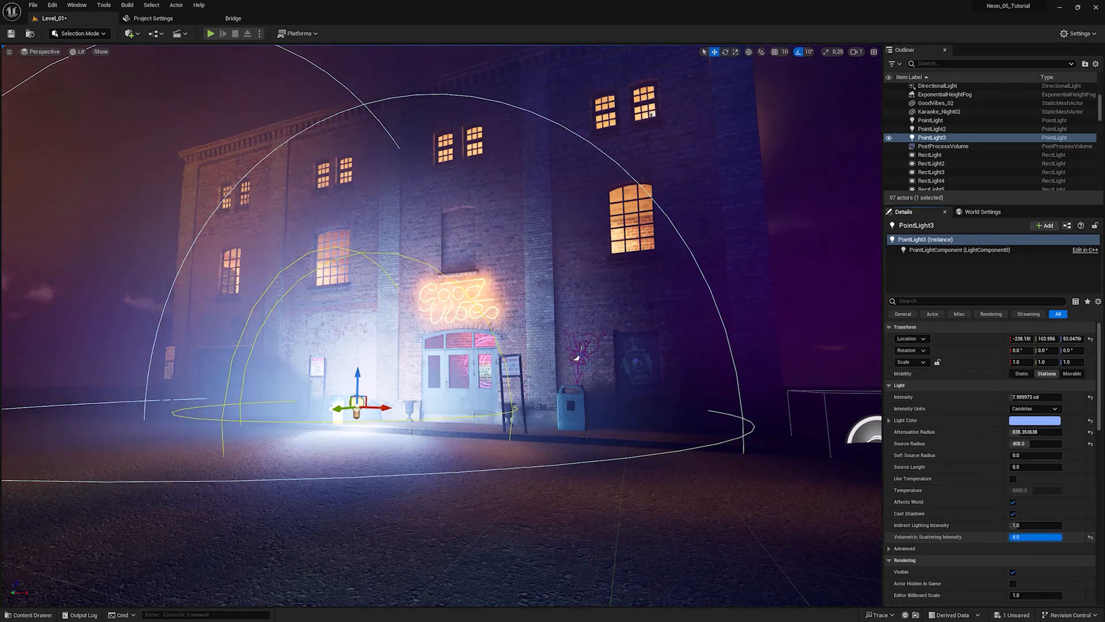
left_click(1026, 542)
key("Return")
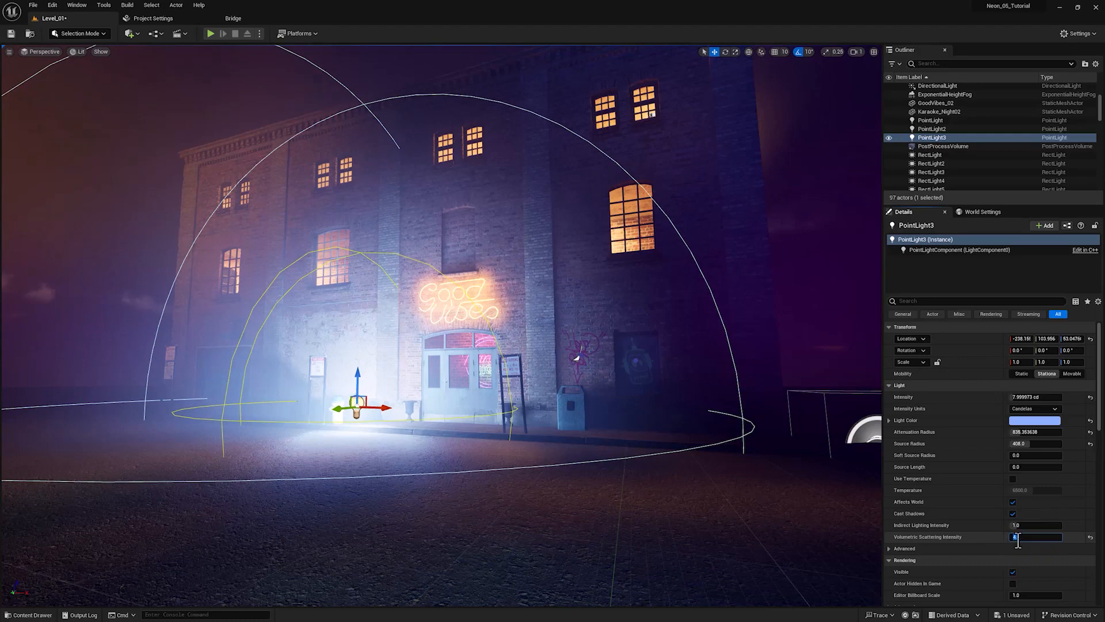
left_click(987, 542)
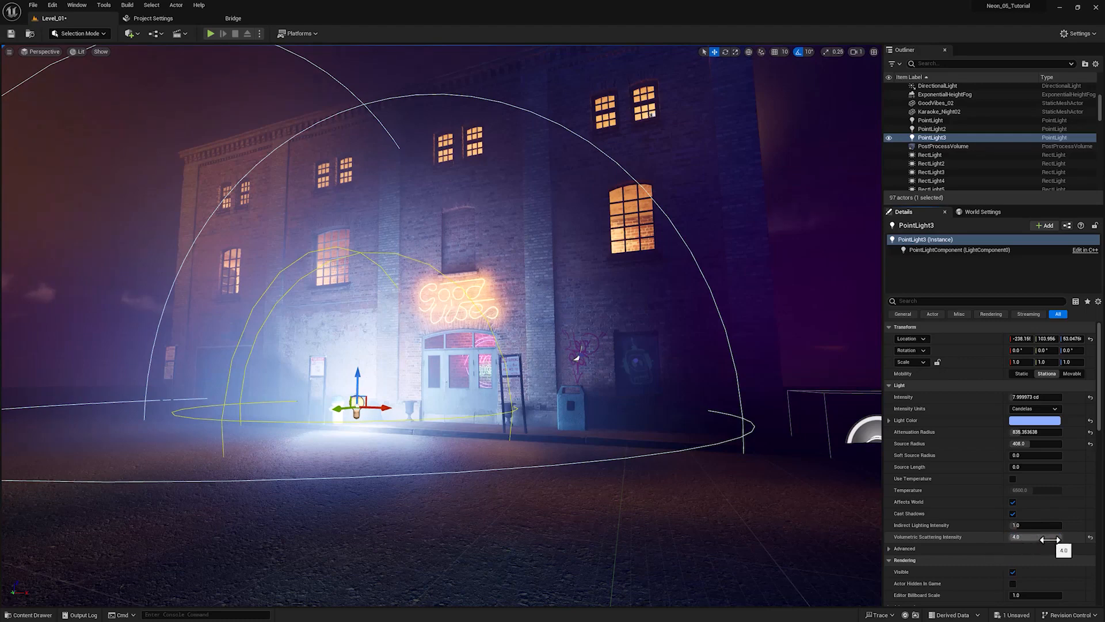
mouse_move(1059, 538)
left_mouse_down()
mouse_move(1031, 538)
mouse_move(1061, 538)
left_mouse_up()
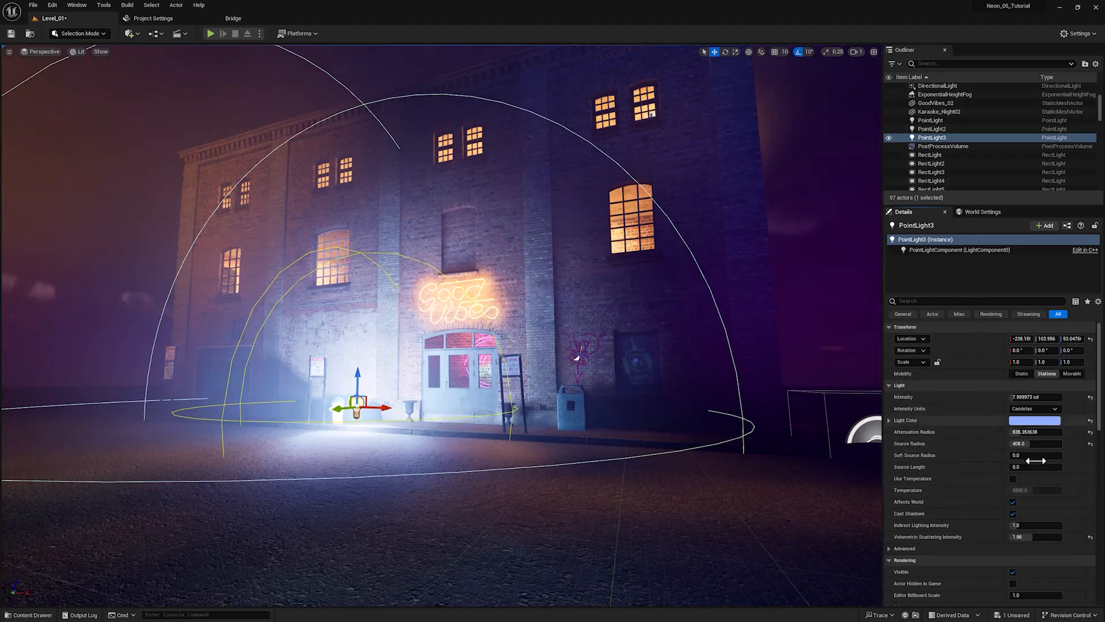
left_click(1090, 537)
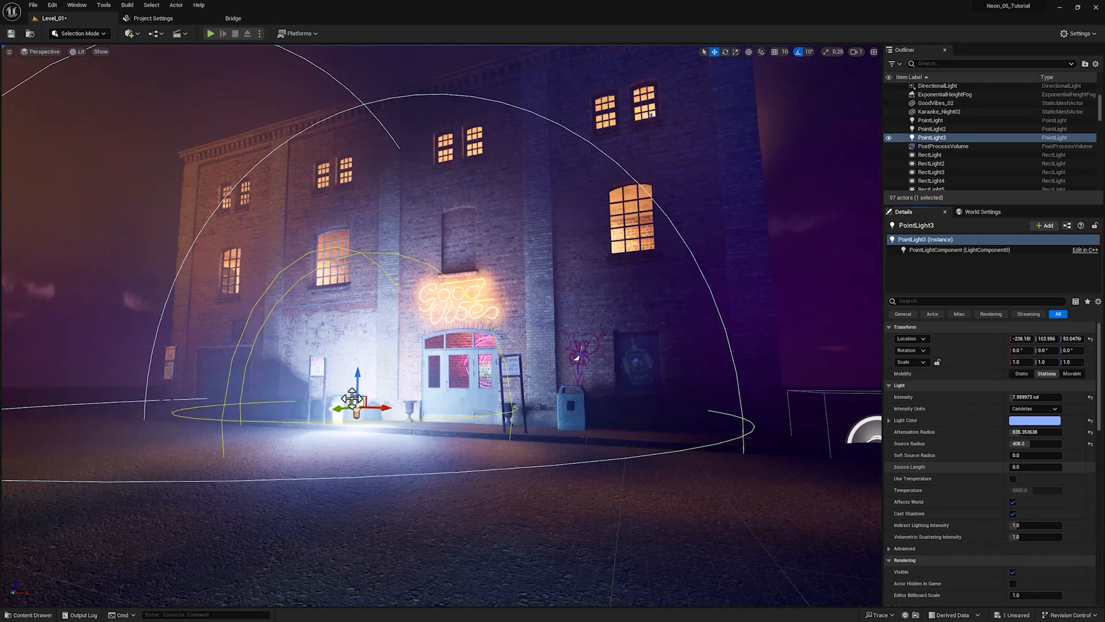
key("Delete")
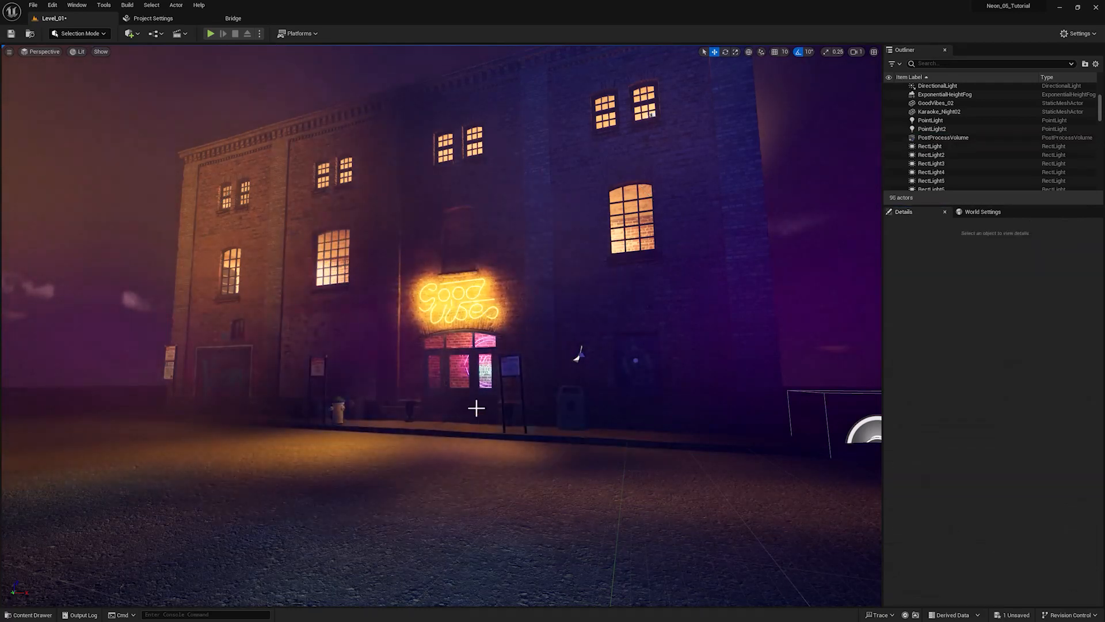
Step: Examine the placement, color, temperature and radius settings of the warm and blue point lights in front of the building
scroll(476, 407, "down", 2)
scroll(476, 407, "down", 2)
scroll(462, 275, "down", 3)
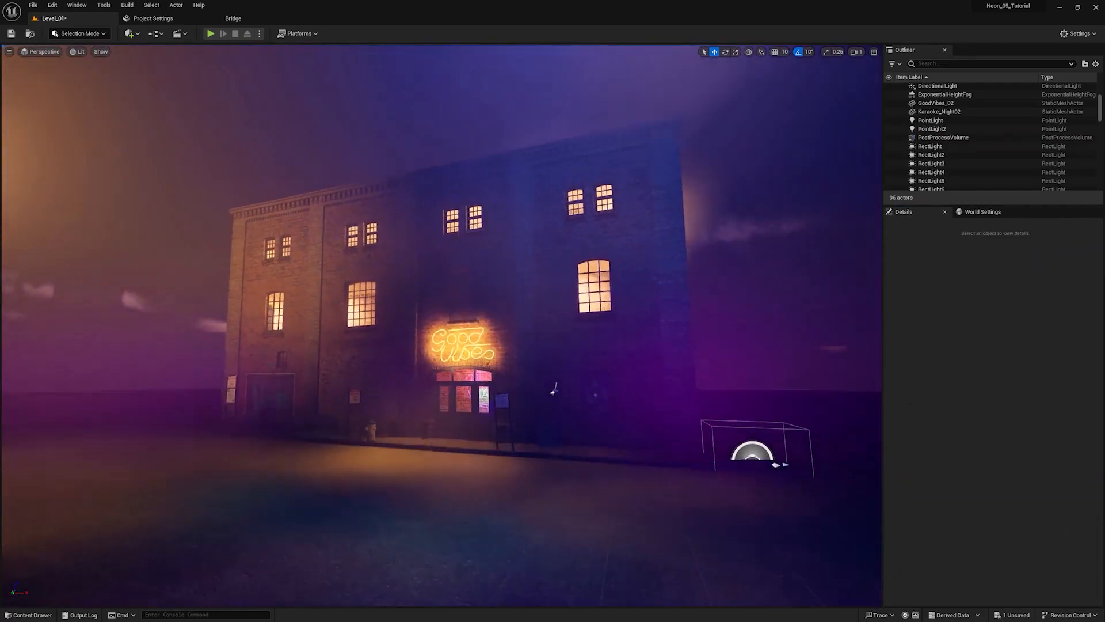
scroll(462, 275, "down", 3)
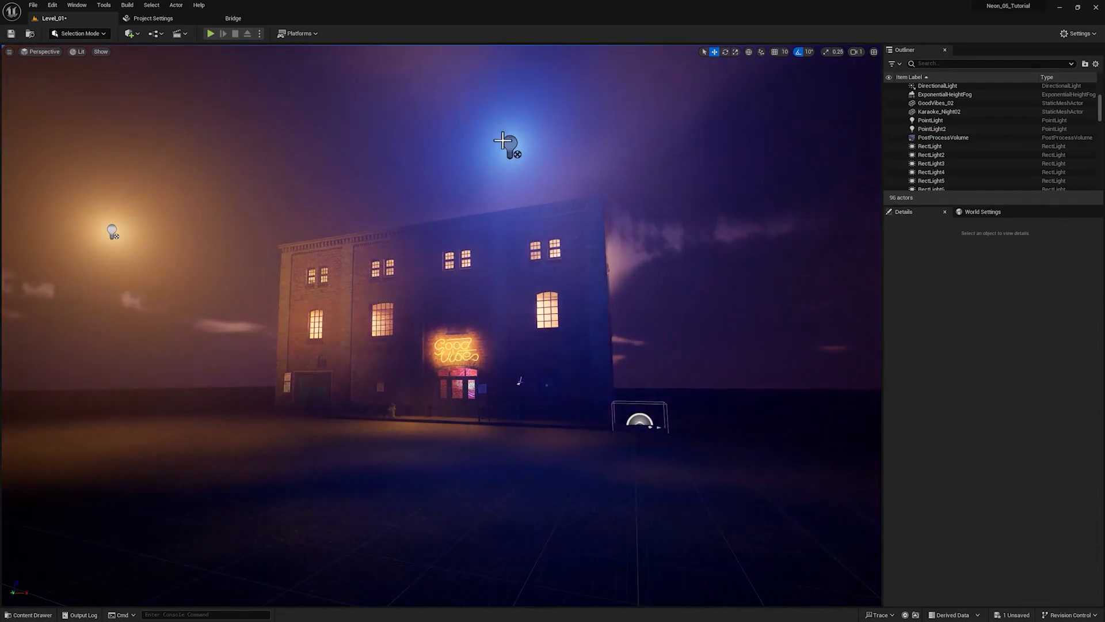
left_click(510, 147)
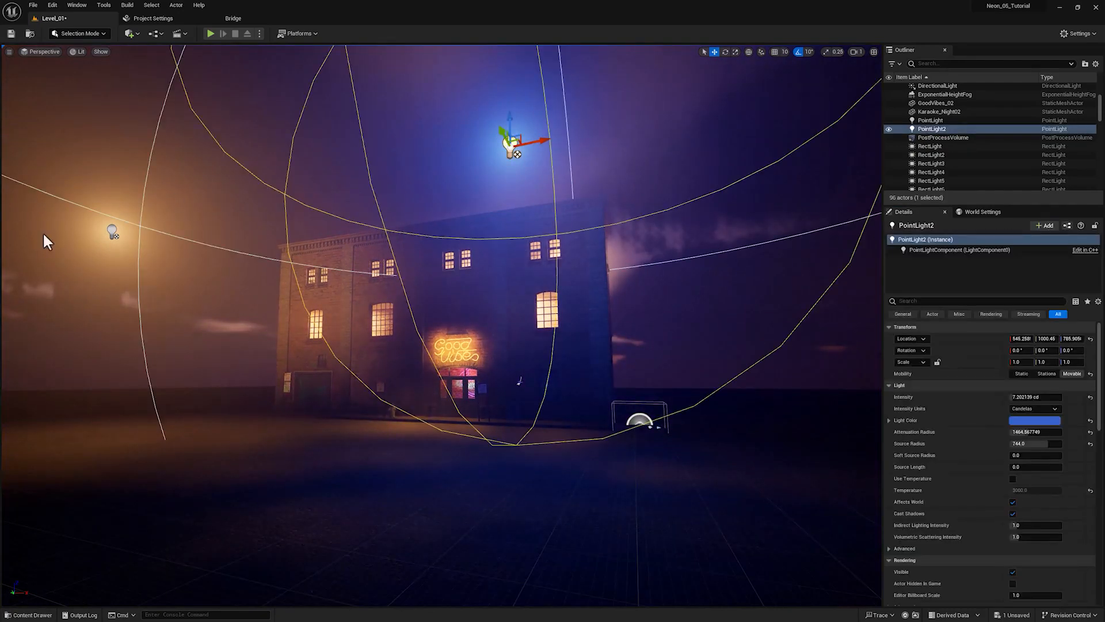
left_click(107, 230)
right_click_drag(173, 268, 148, 266)
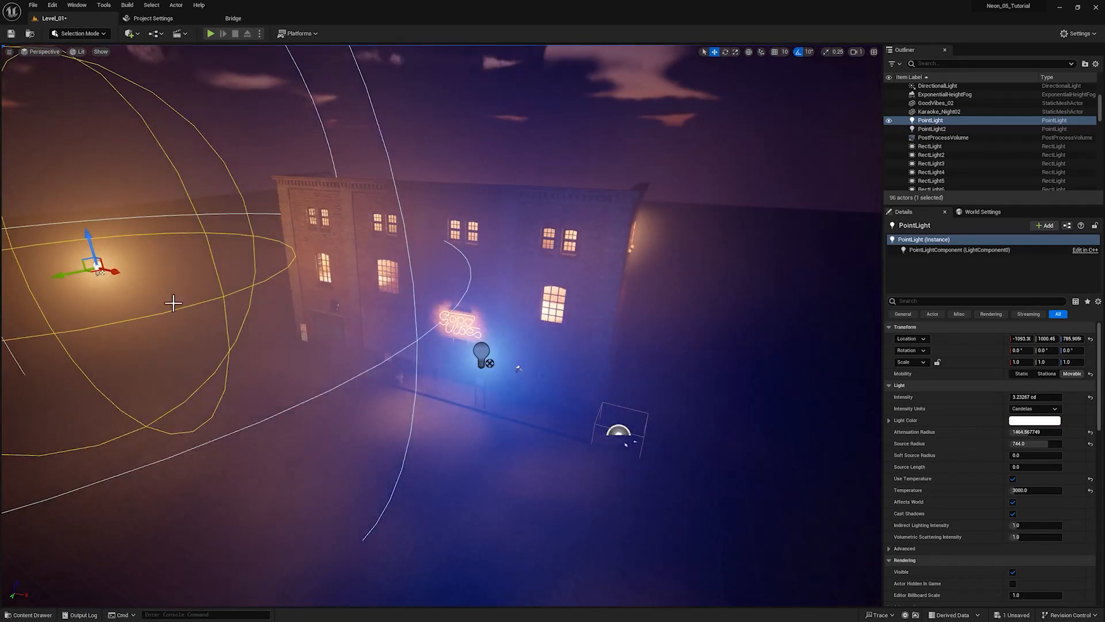
right_click_drag(278, 370, 271, 370)
left_click(528, 325)
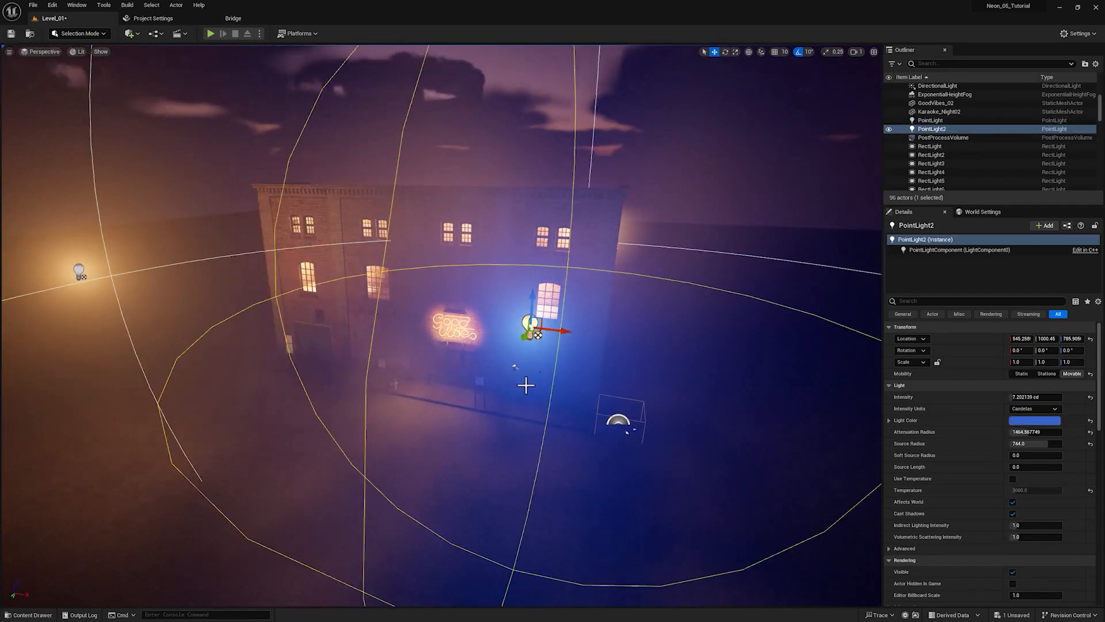
right_click_drag(526, 382, 556, 409)
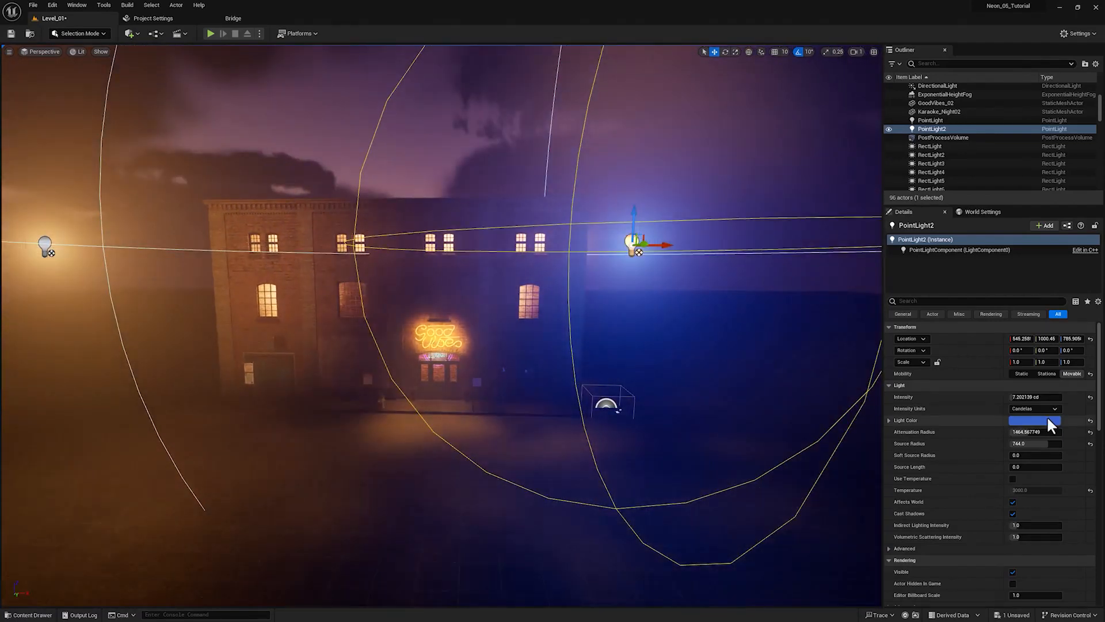
left_click(44, 247)
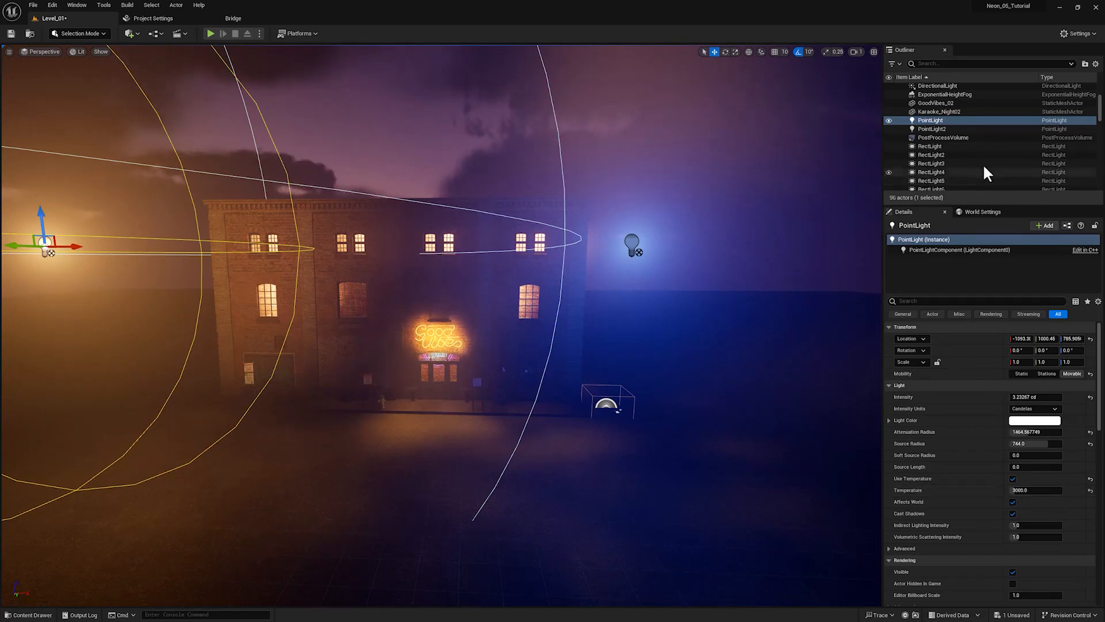
Step: Lower RectLight6 slightly beneath the ceiling inside the building, to a Z location of about 964.25
scroll(982, 154, "up", 2)
scroll(982, 155, "down", 2)
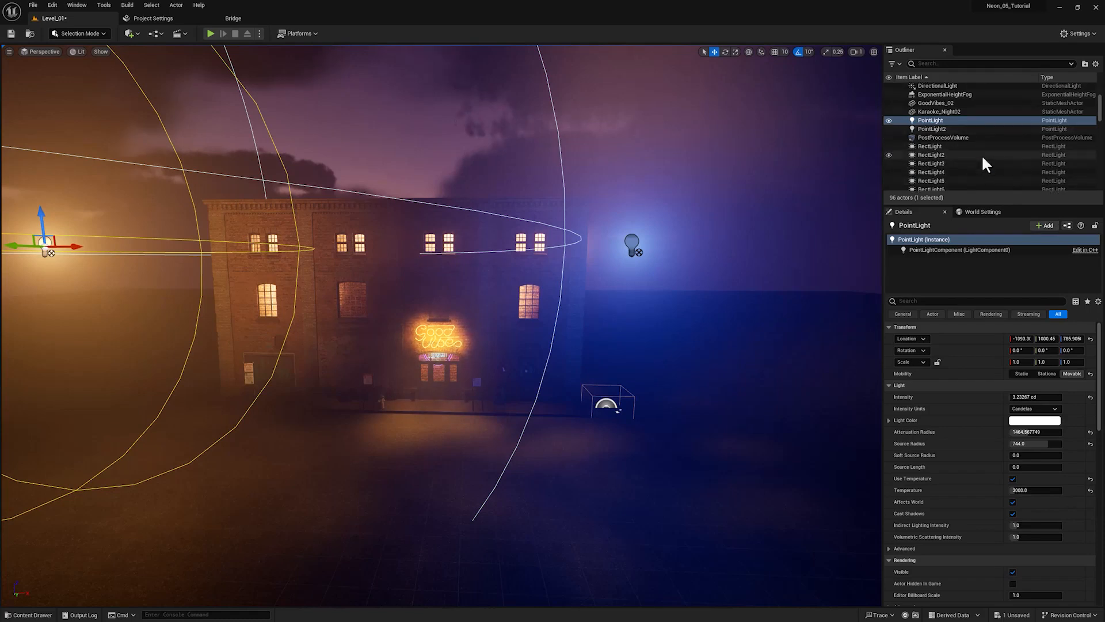
scroll(982, 154, "down", 2)
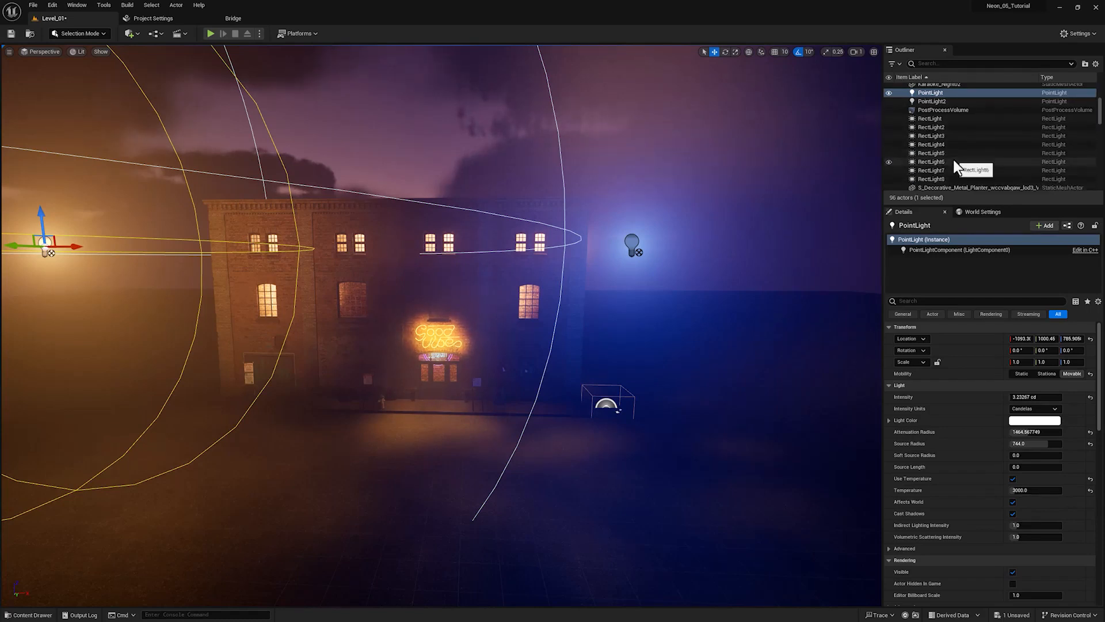
left_click(954, 163)
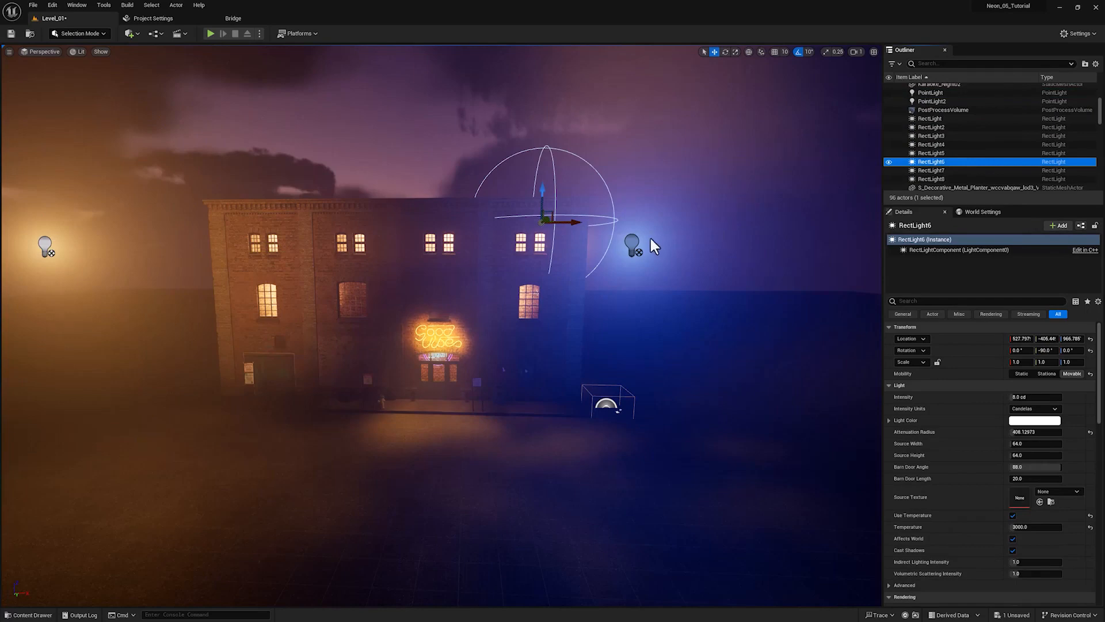
key("f")
left_click_drag(633, 291, 581, 366, "alt")
left_click_drag(441, 424, 449, 389, "alt")
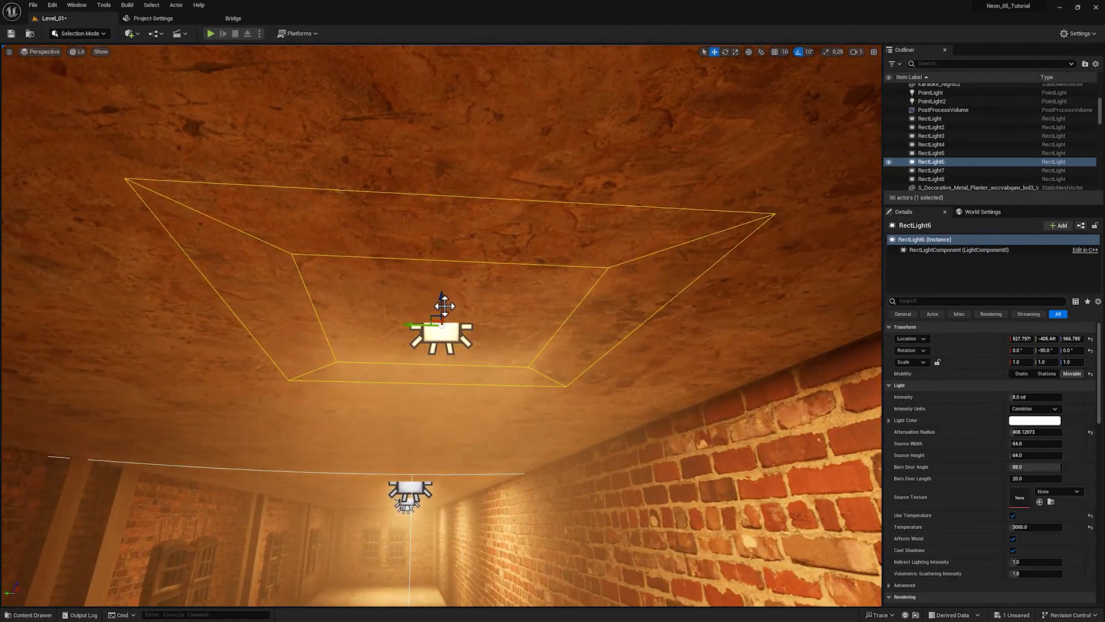
left_click_drag(445, 305, 530, 343)
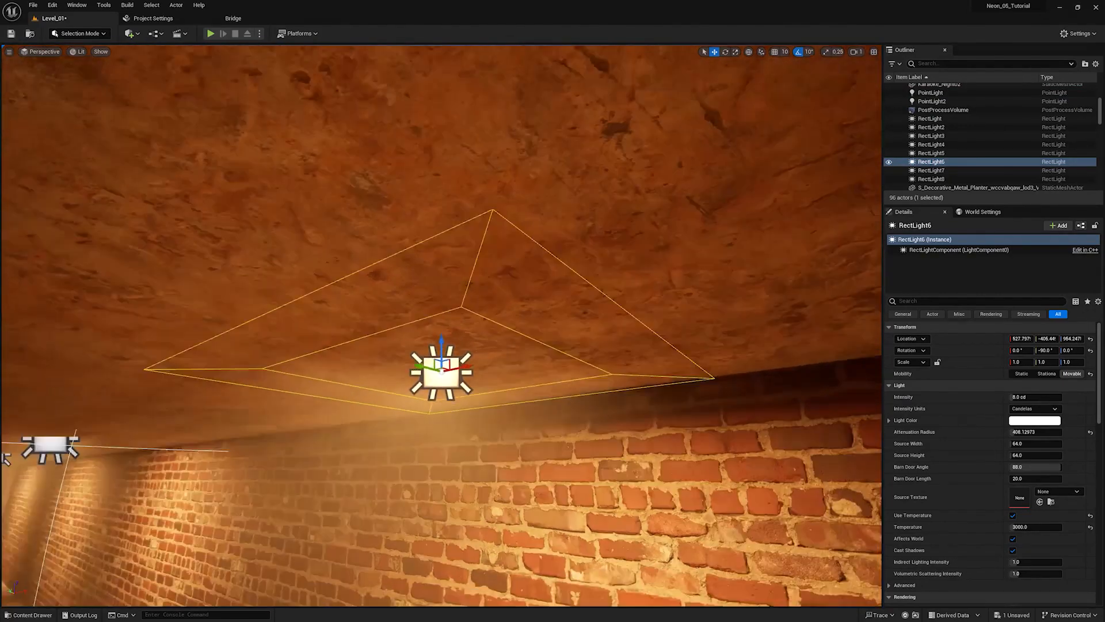
mouse_move(534, 409)
left_mouse_down("alt")
mouse_move(567, 412)
mouse_move(515, 411)
left_mouse_up("alt")
scroll(534, 409, "down", 3)
scroll(534, 410, "up", 3)
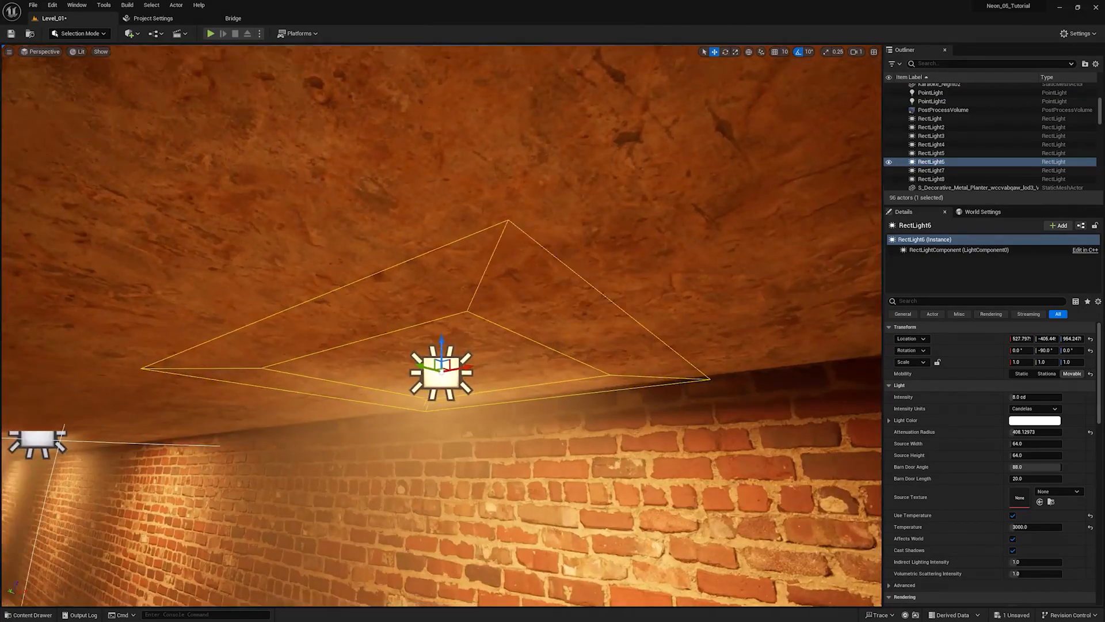
left_click_drag(469, 366, 495, 369, "alt")
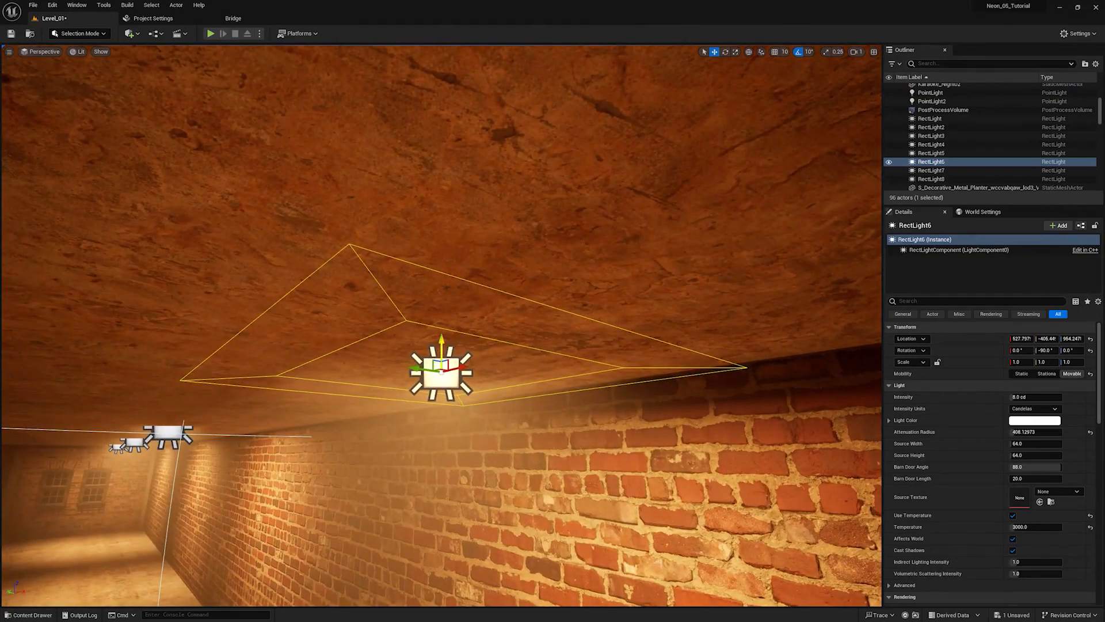
Step: Lower RectLight6 a little further below the interior ceiling, to a Z location of about 949.8
left_click_drag(442, 343, 477, 367)
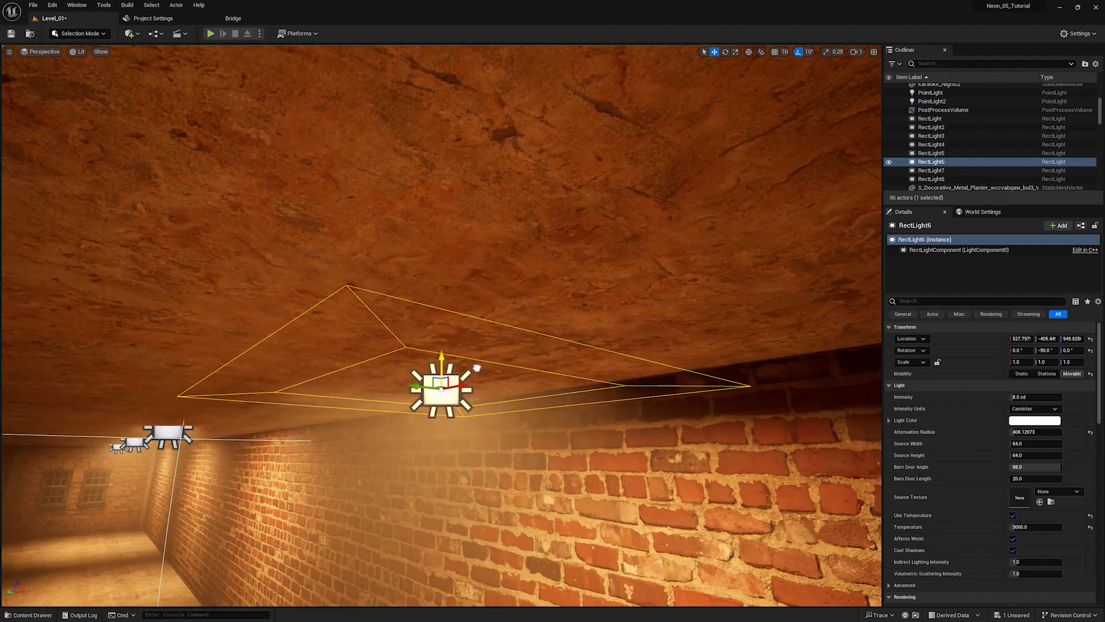
scroll(464, 388, "down", 3)
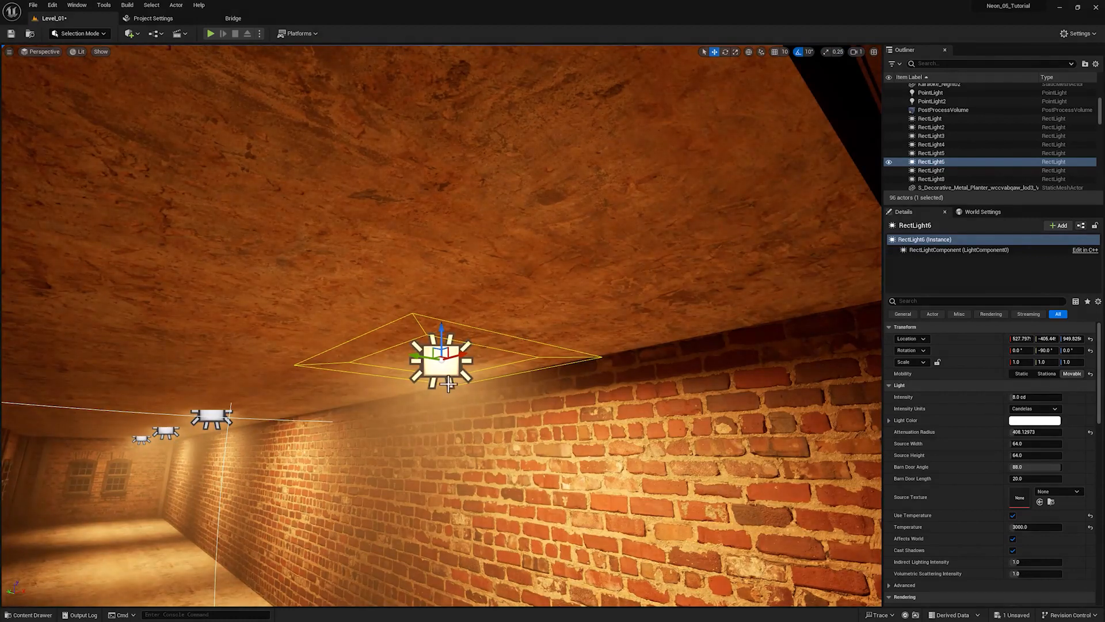
key("f")
Step: Try raising RectLight6 above the roof to a Z location of about 1066, and undo the moves
left_click_drag(528, 377, 534, 308, "alt")
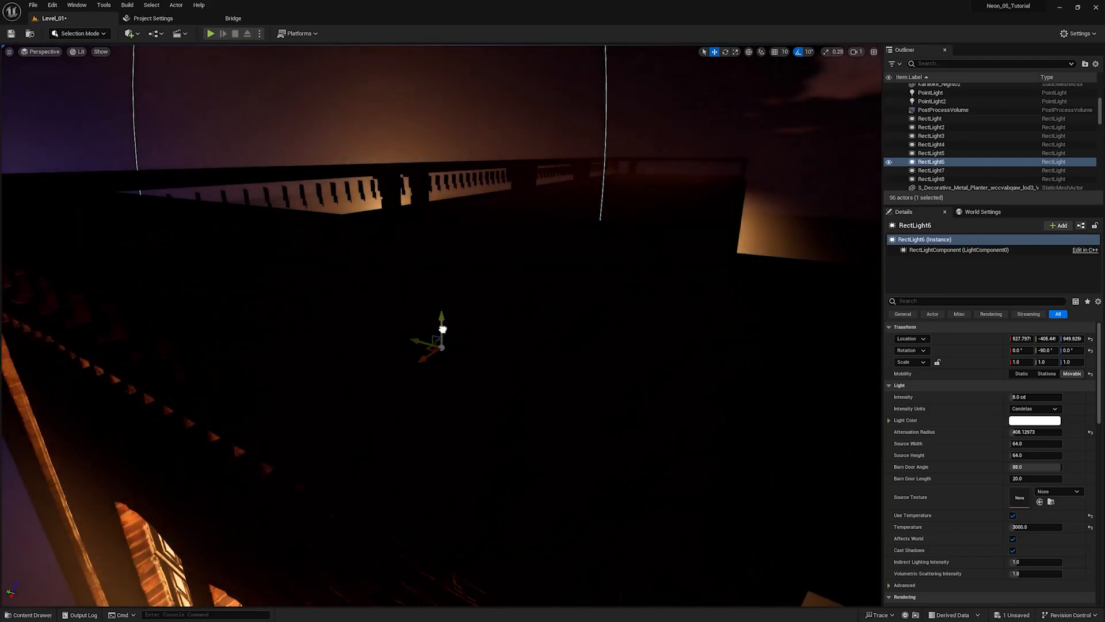
left_click_drag(443, 328, 442, 162)
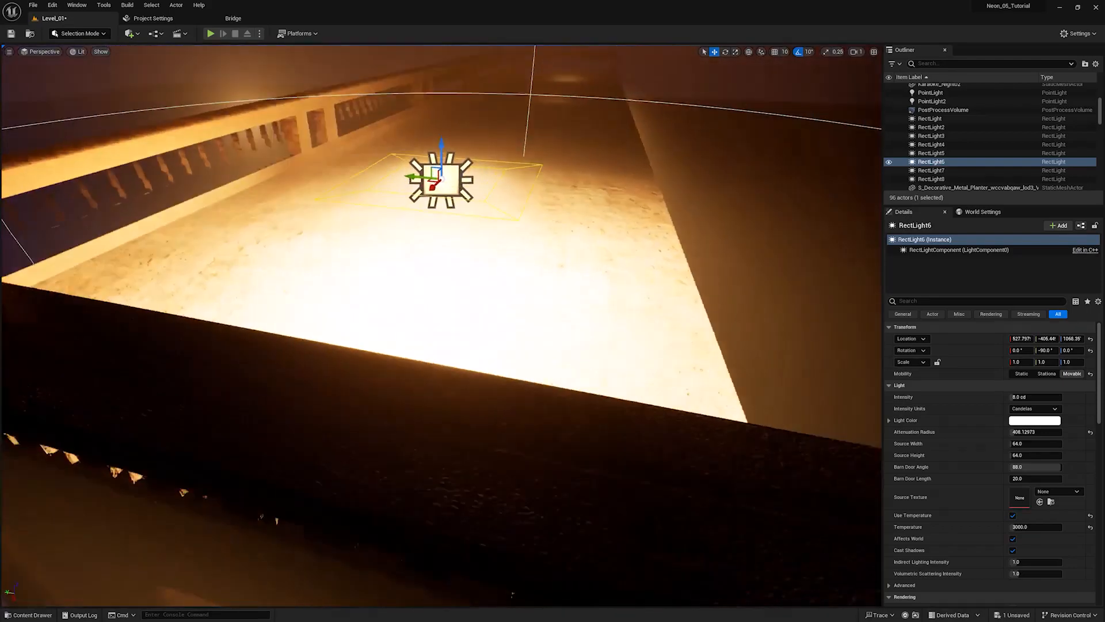
left_click_drag(454, 299, 573, 276, "alt")
left_click_drag(442, 151, 570, 333)
key("ctrl+z")
key("ctrl+z")
scroll(541, 369, "down", 6)
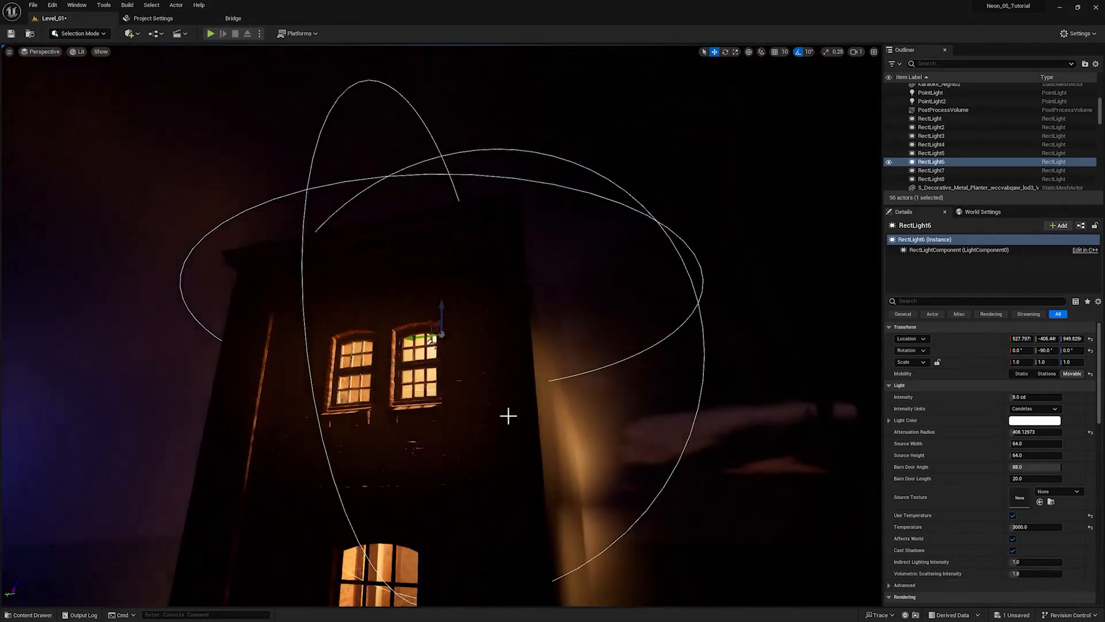
Step: Select RectLight8 and inspect its placement, red color and radius behind the entrance below the neon sign
left_click_drag(508, 416, 304, 526, "alt")
scroll(399, 419, "down", 5)
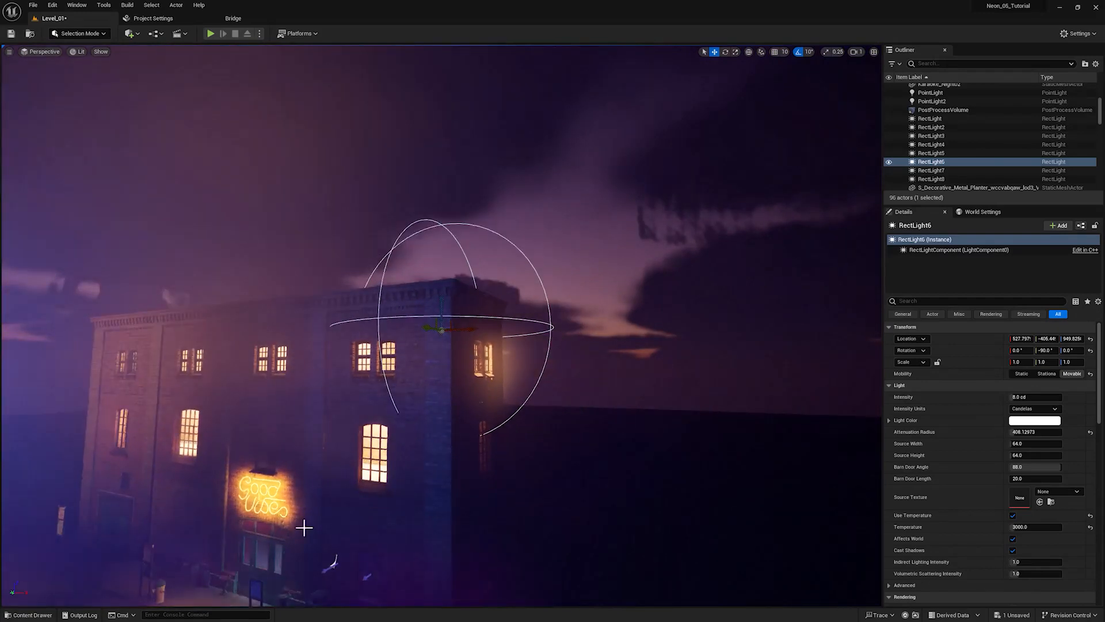
left_click(942, 179)
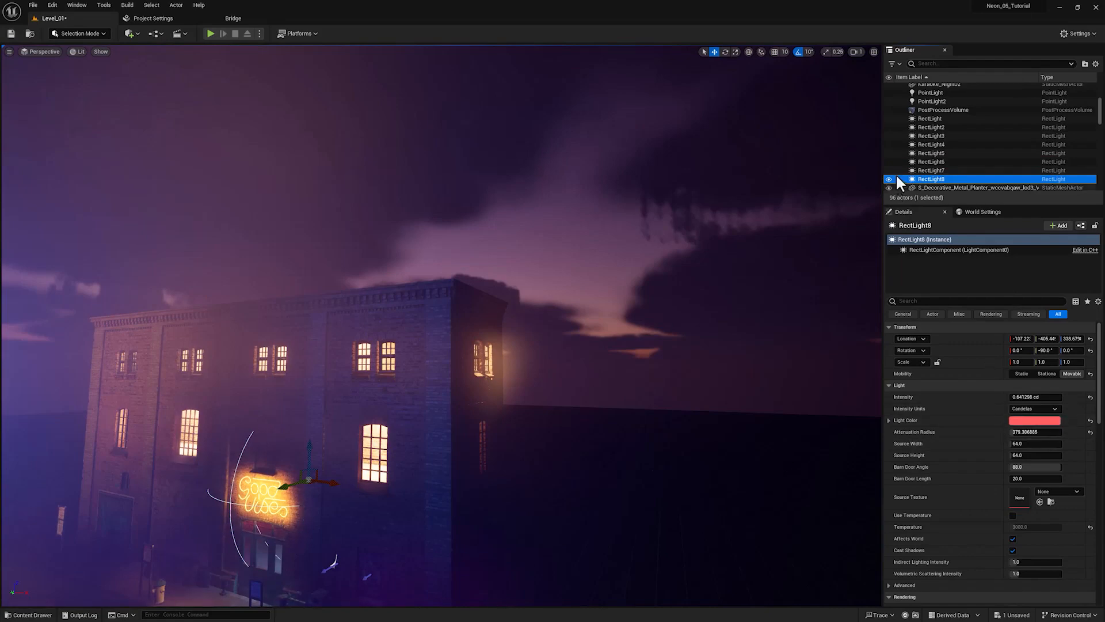
left_click(931, 171)
left_click(928, 180)
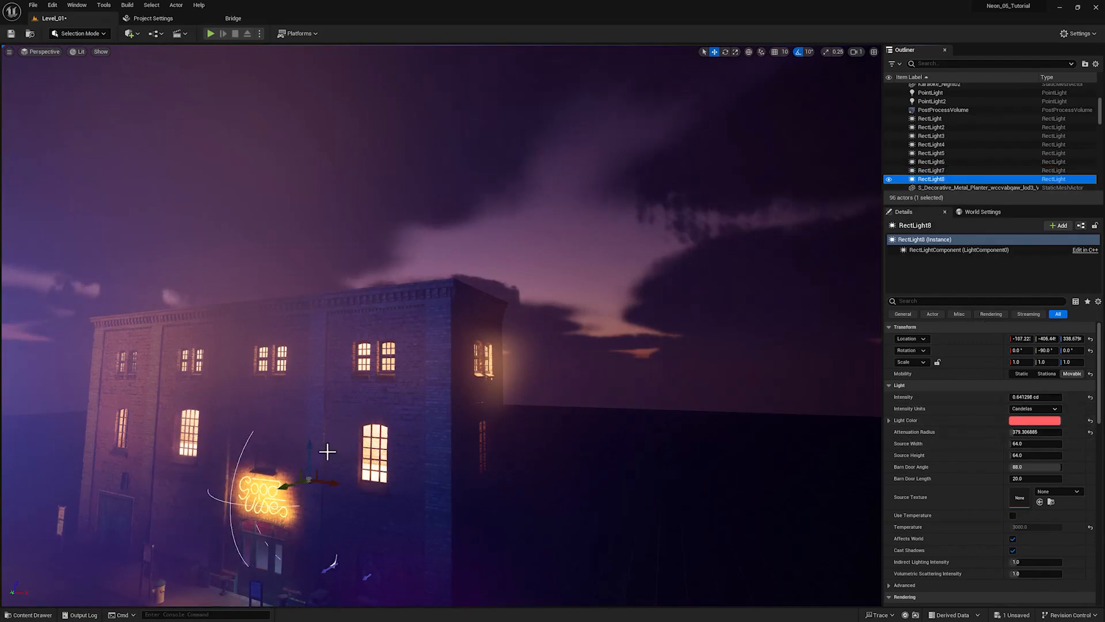
key("f")
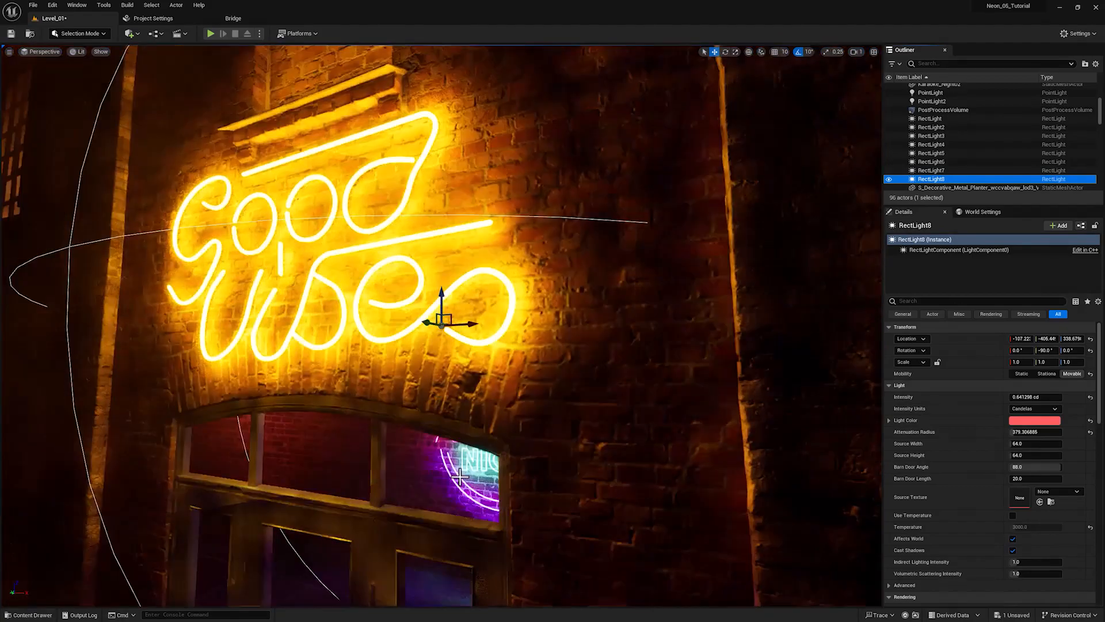
left_click_drag(460, 476, 231, 473, "alt")
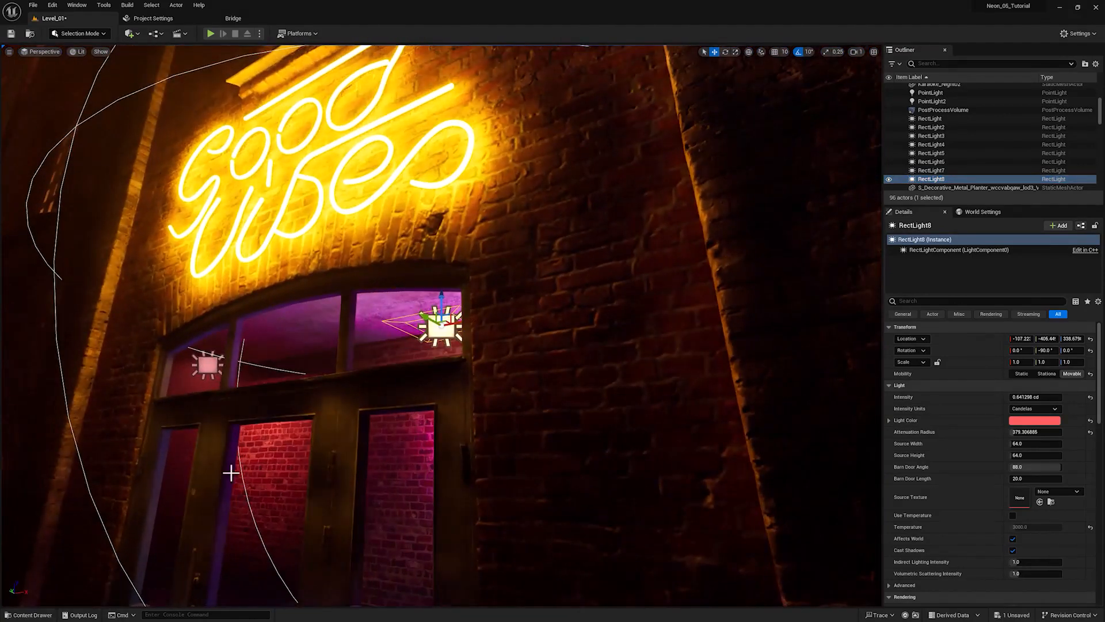
Step: Compare the settings of the two red rect lights, RectLight7 and RectLight8, behind the entrance windows
left_click(208, 365)
left_click_drag(344, 382, 403, 377, "alt")
left_click_drag(380, 429, 311, 400, "alt")
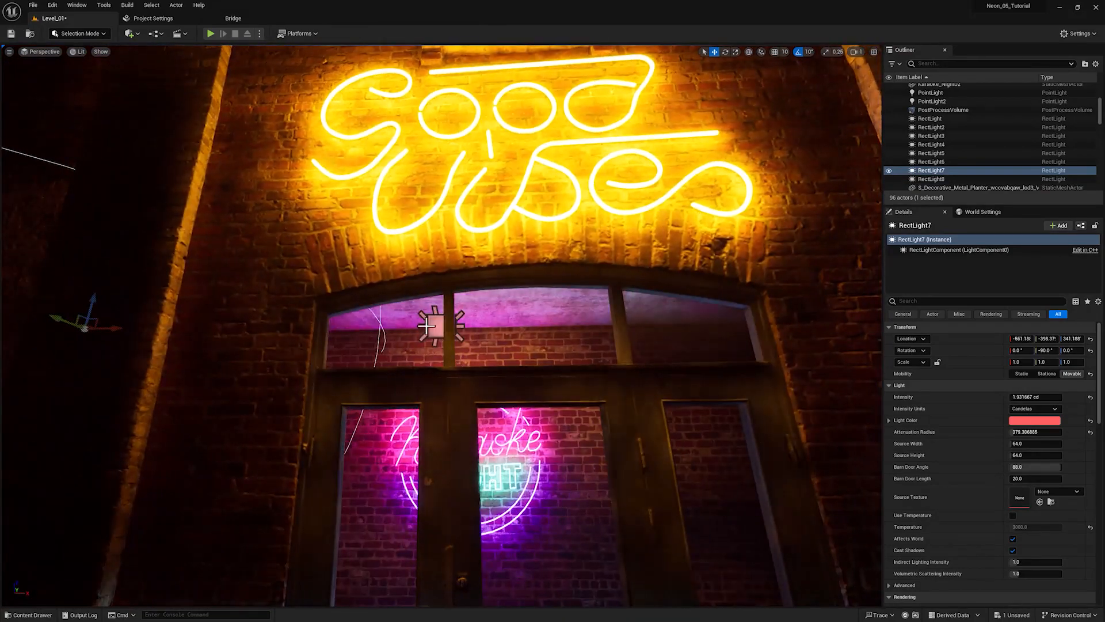
left_click(426, 326)
left_click_drag(432, 323, 525, 362, "alt")
scroll(535, 385, "down", 10)
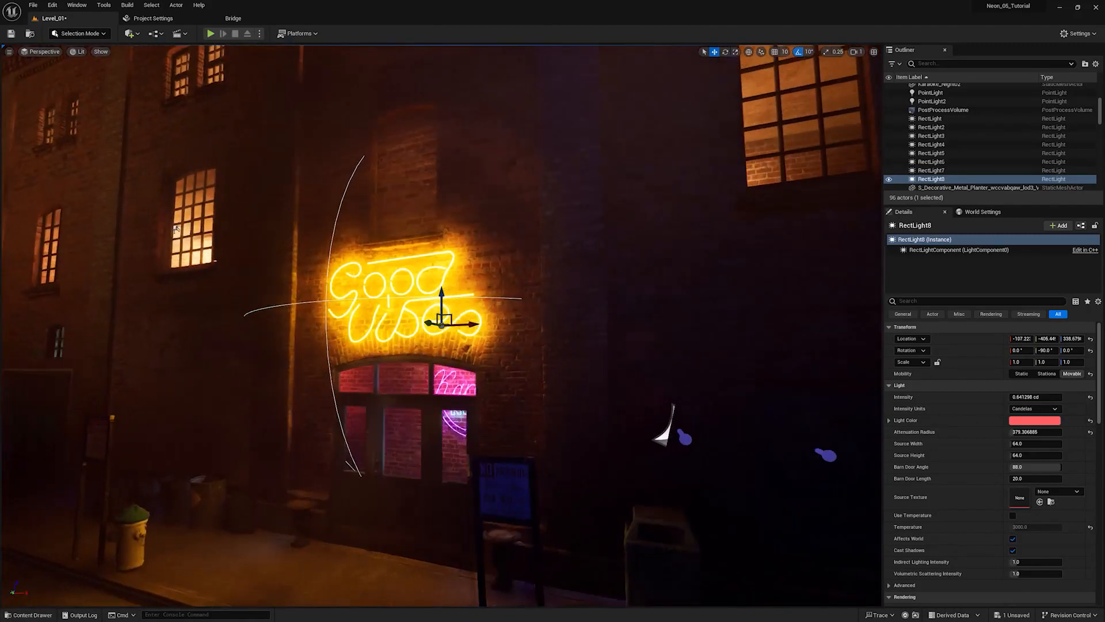
mouse_move(541, 385)
left_mouse_down("alt")
mouse_move(570, 388)
mouse_move(544, 392)
left_mouse_up("alt")
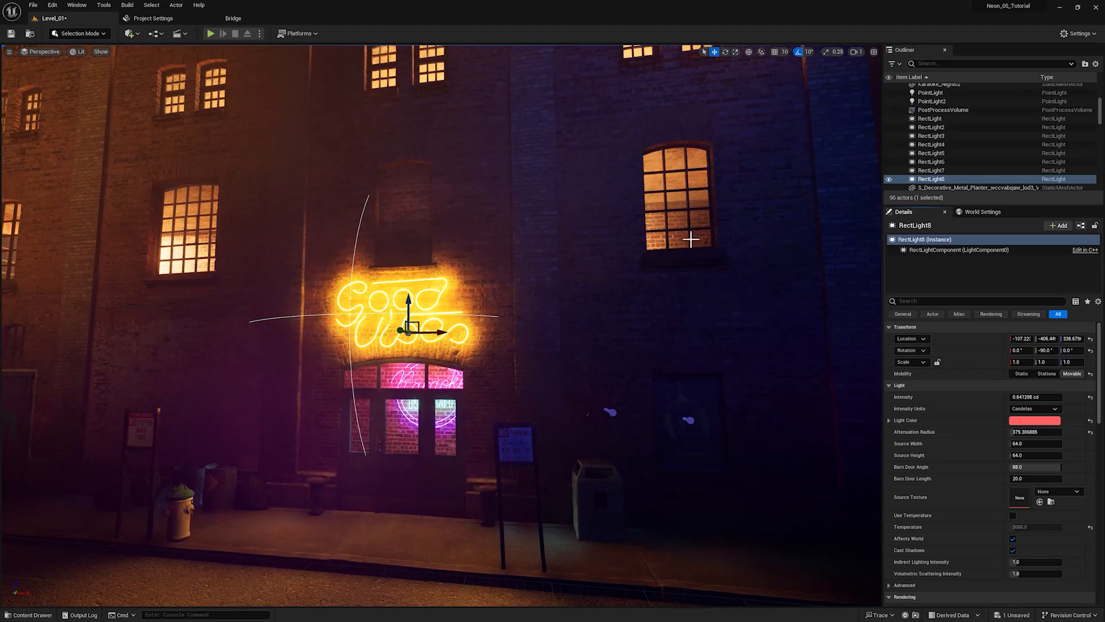
Step: Pull the first-floor wall section with the arched window outward along Y to expose the lit interior, and undo the move
left_click(675, 232)
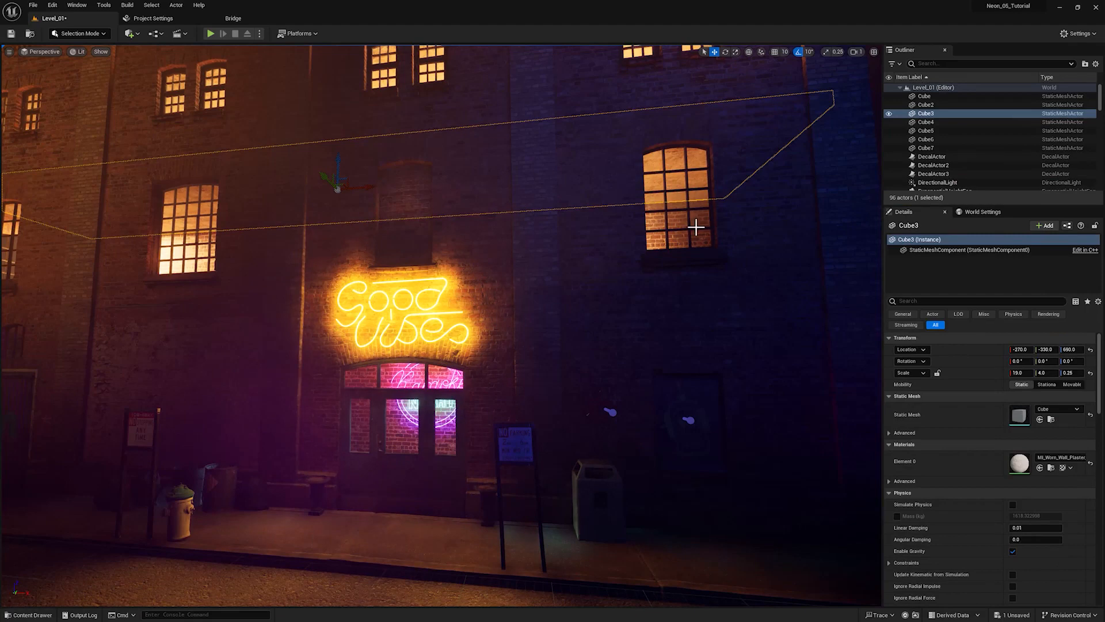
left_click_drag(696, 227, 41, 239, "alt")
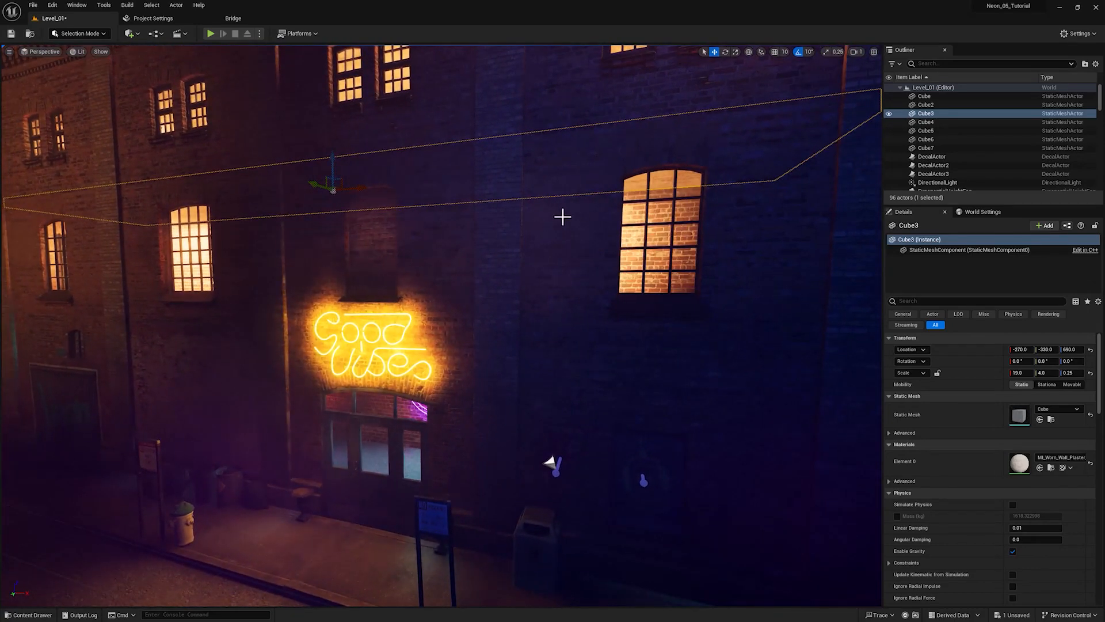
left_click(555, 222)
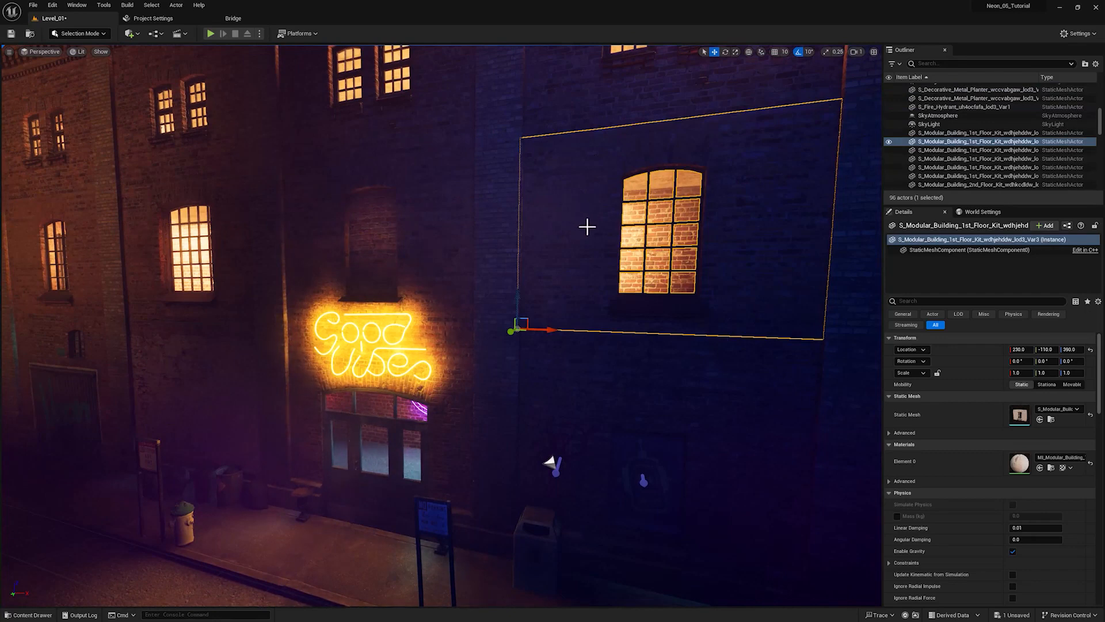
left_click_drag(790, 266, 422, 375, "alt")
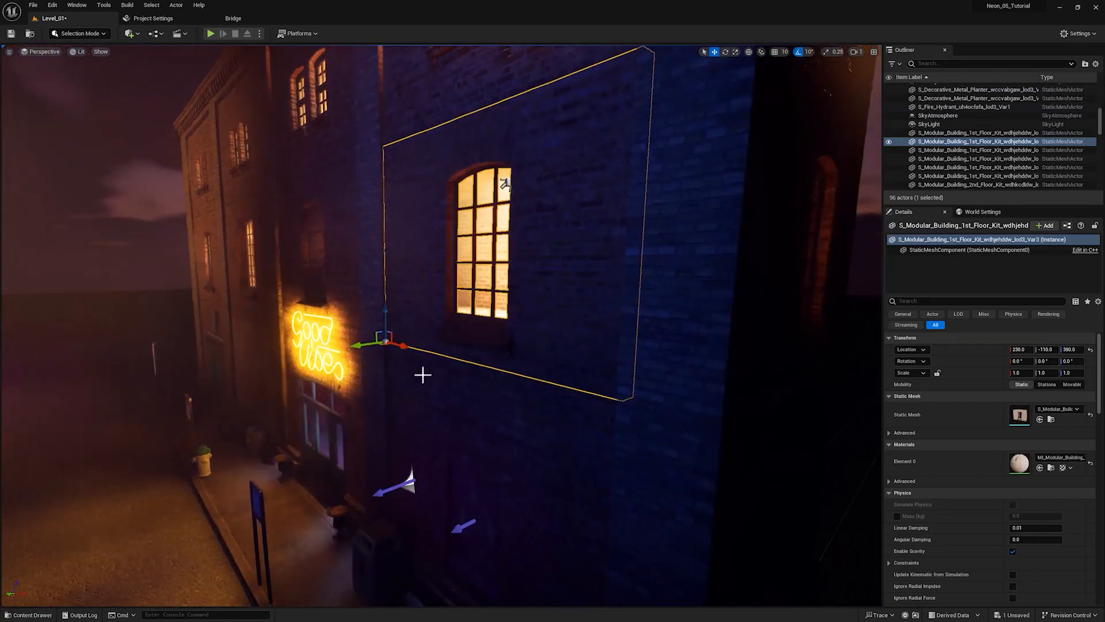
left_click_drag(360, 345, 186, 347)
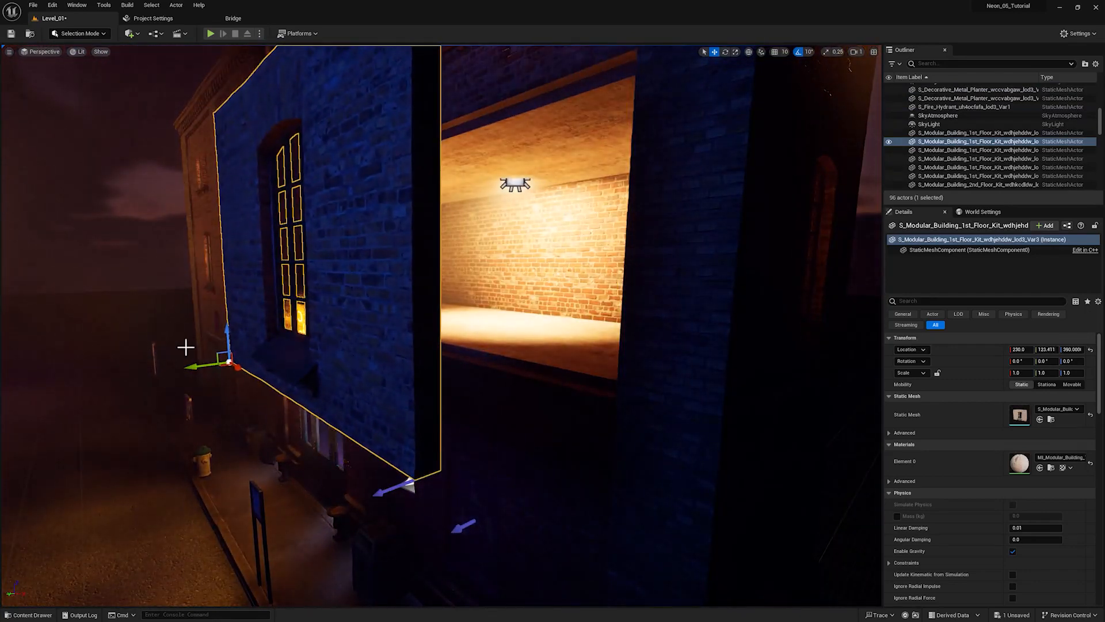
key("ctrl+z")
left_click_drag(507, 333, 670, 336, "alt")
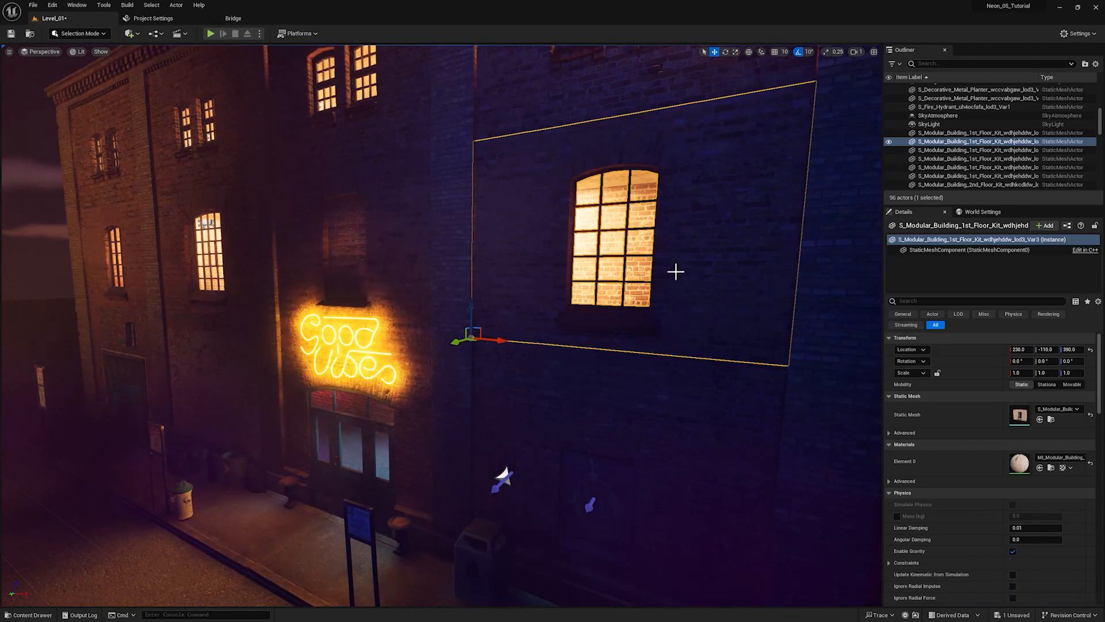
Step: Locate the selected window wall's material instance among the project assets and open it
left_click(455, 190)
left_click(537, 258)
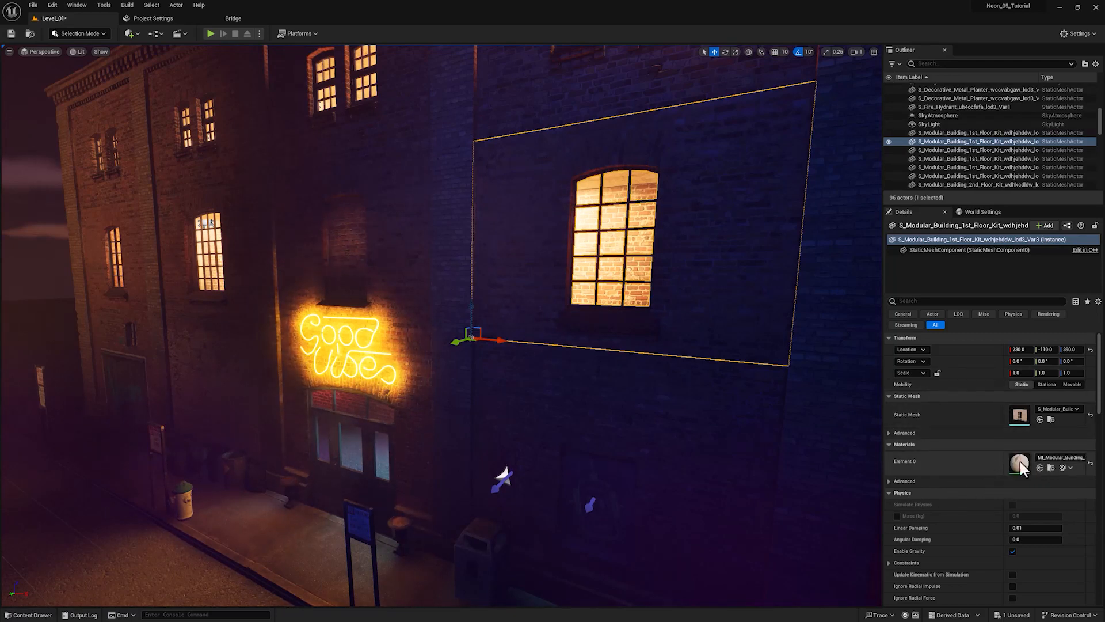
left_click(1052, 468)
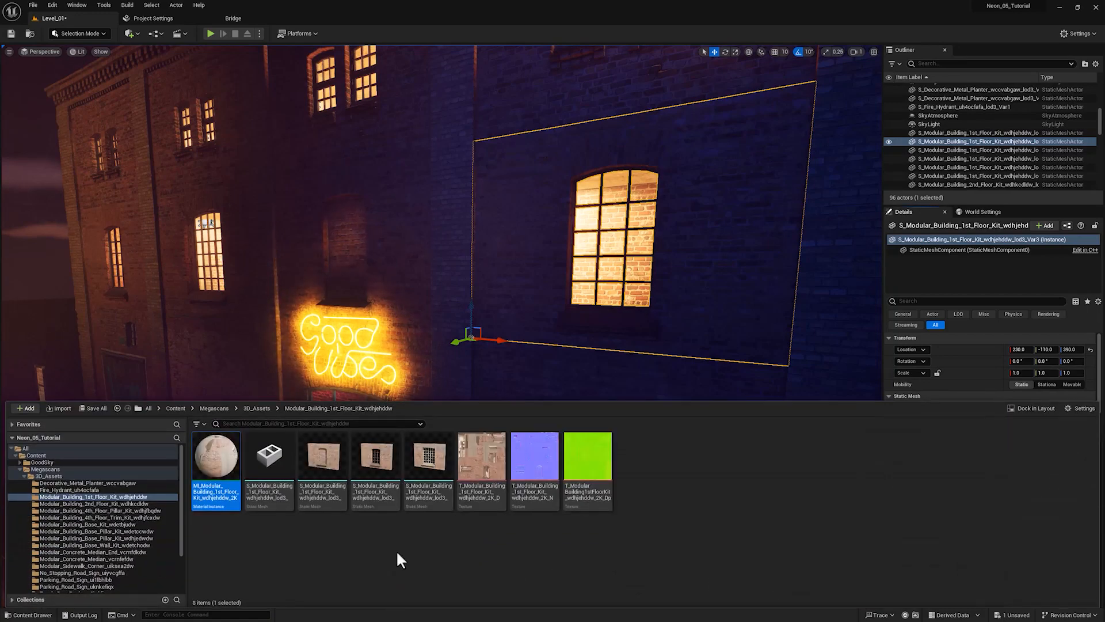
double_click(217, 455)
left_click_drag(645, 256, 672, 141)
Step: Examine the wall material's texture maps and its Two Sided property override, and close the material instance
scroll(705, 321, "down", 3)
scroll(704, 323, "down", 5)
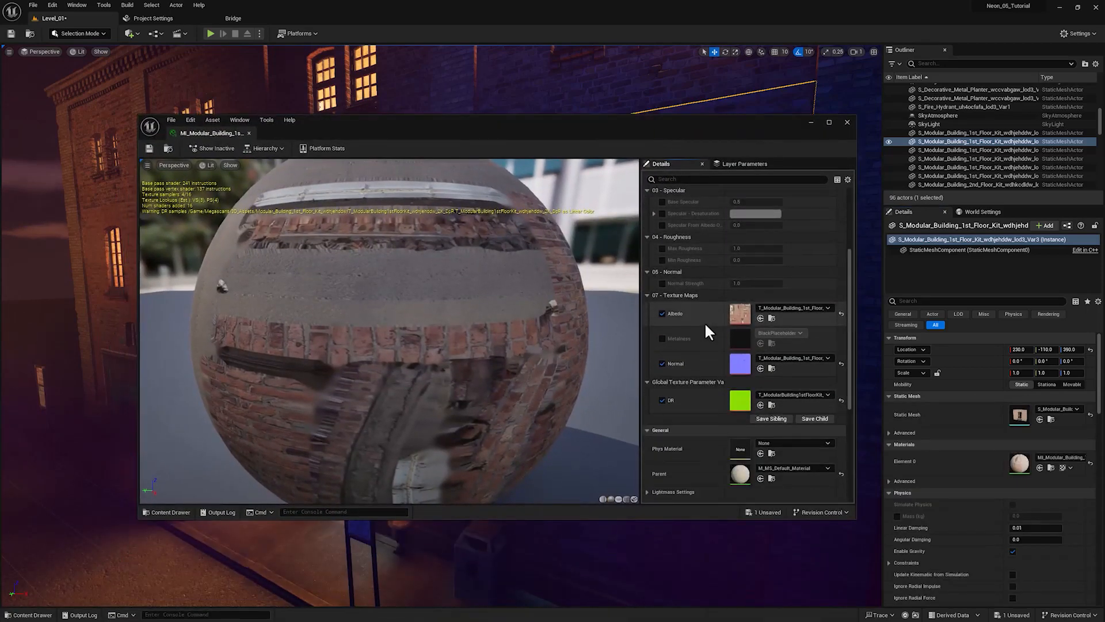
scroll(706, 335, "down", 1)
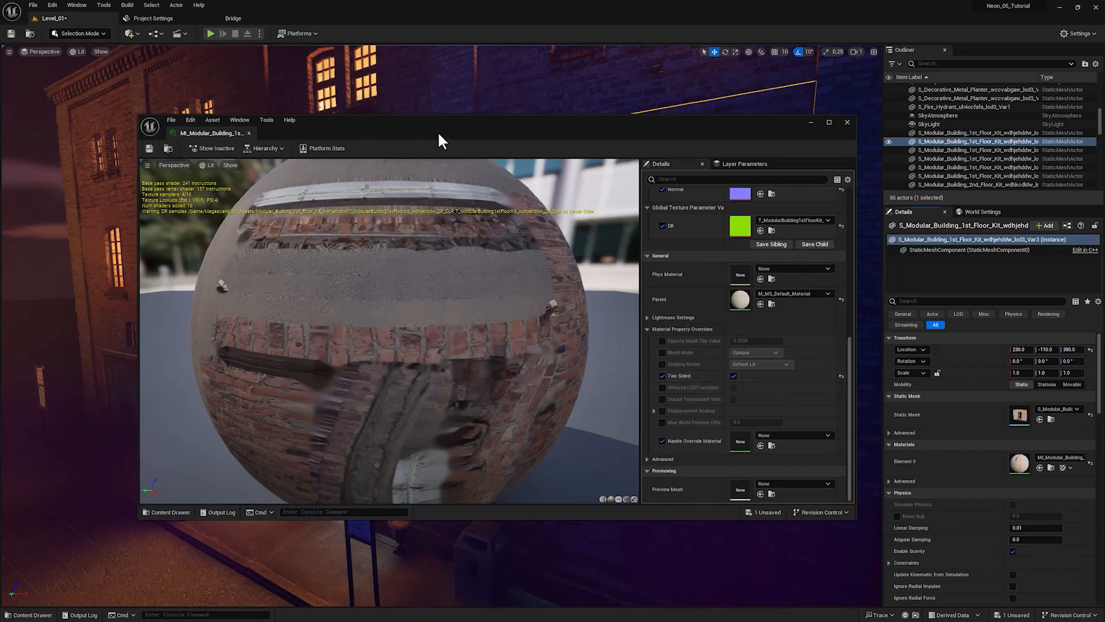
left_click_drag(439, 133, 373, 120)
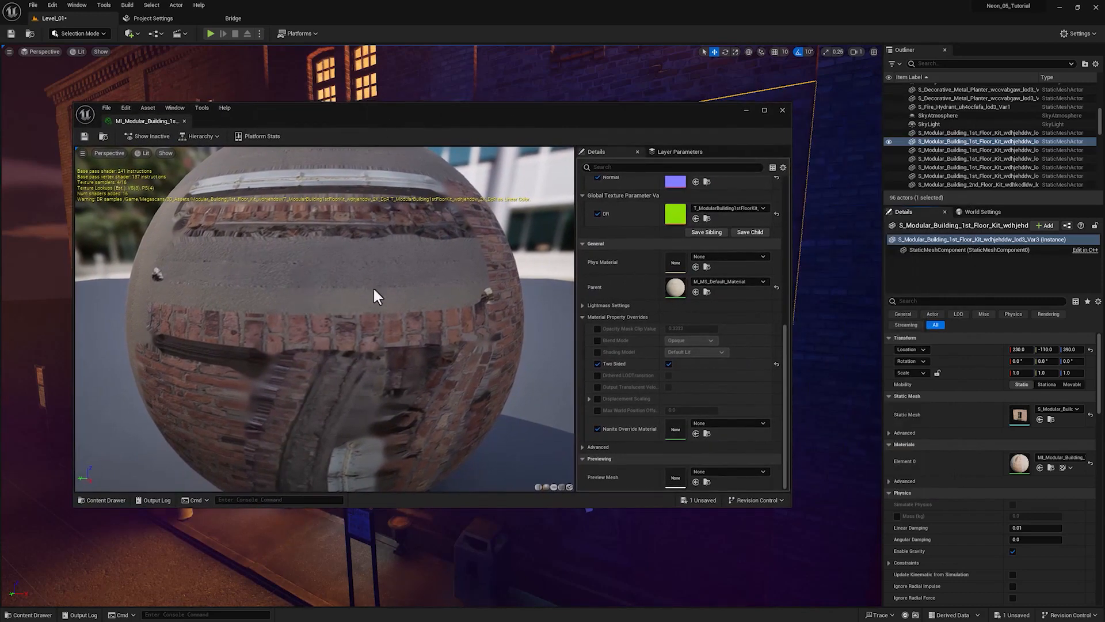
left_click_drag(627, 113, 638, 151)
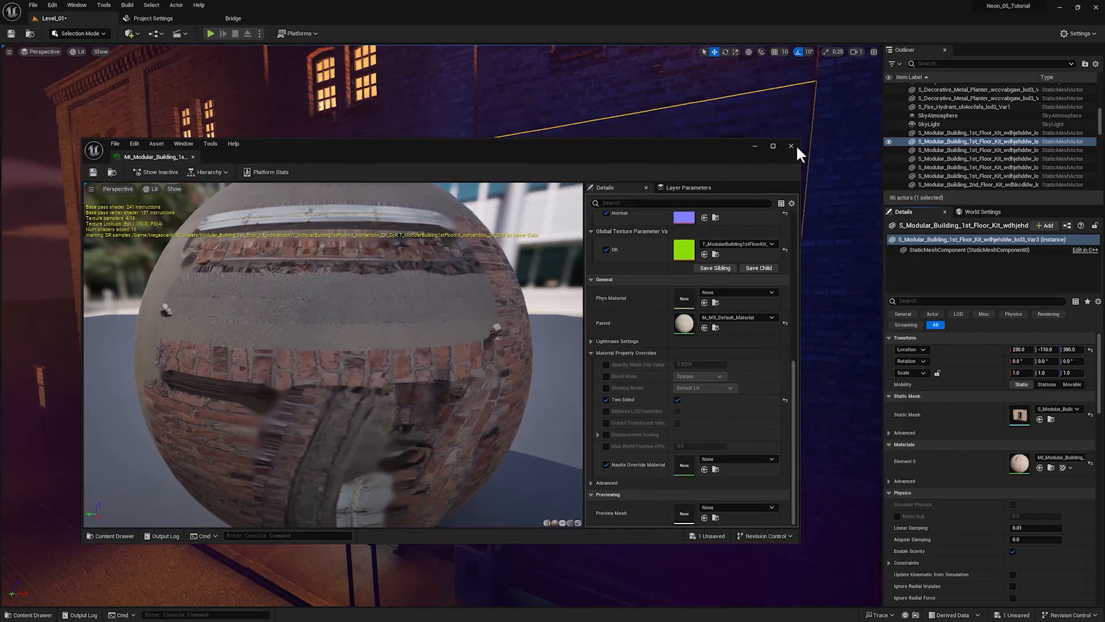
left_click_drag(332, 166, 390, 158)
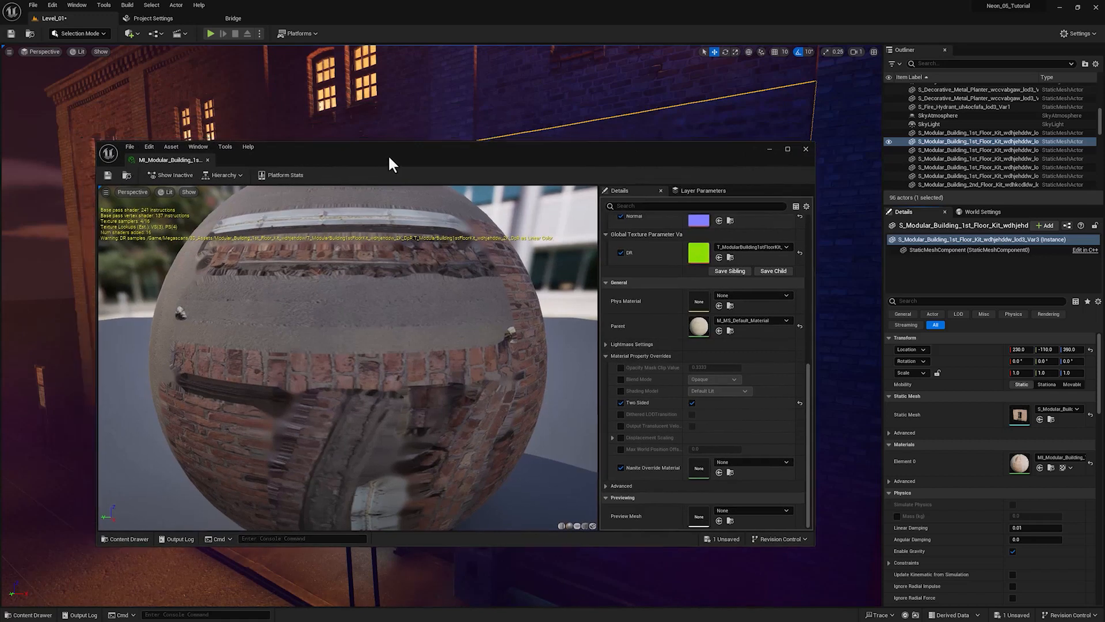
left_click(806, 149)
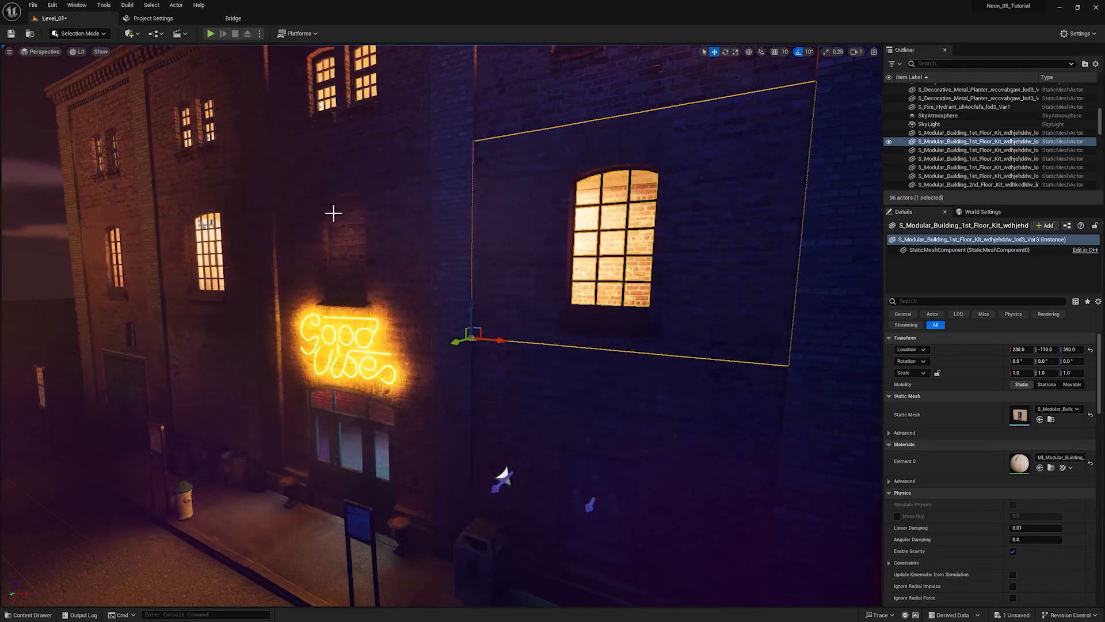
Step: Inspect the bricked-up wall section above the neon sign and the blue PointLight2 in front of the building
left_click(365, 209)
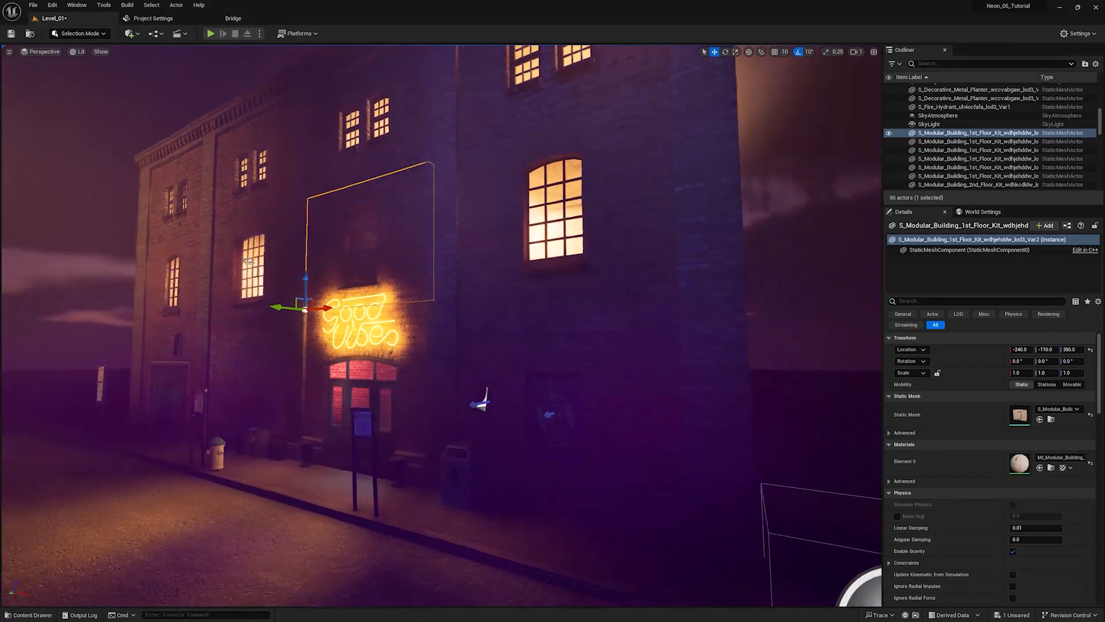
mouse_move(442, 325)
left_mouse_down("alt")
mouse_move(276, 331)
mouse_move(438, 326)
left_mouse_up("alt")
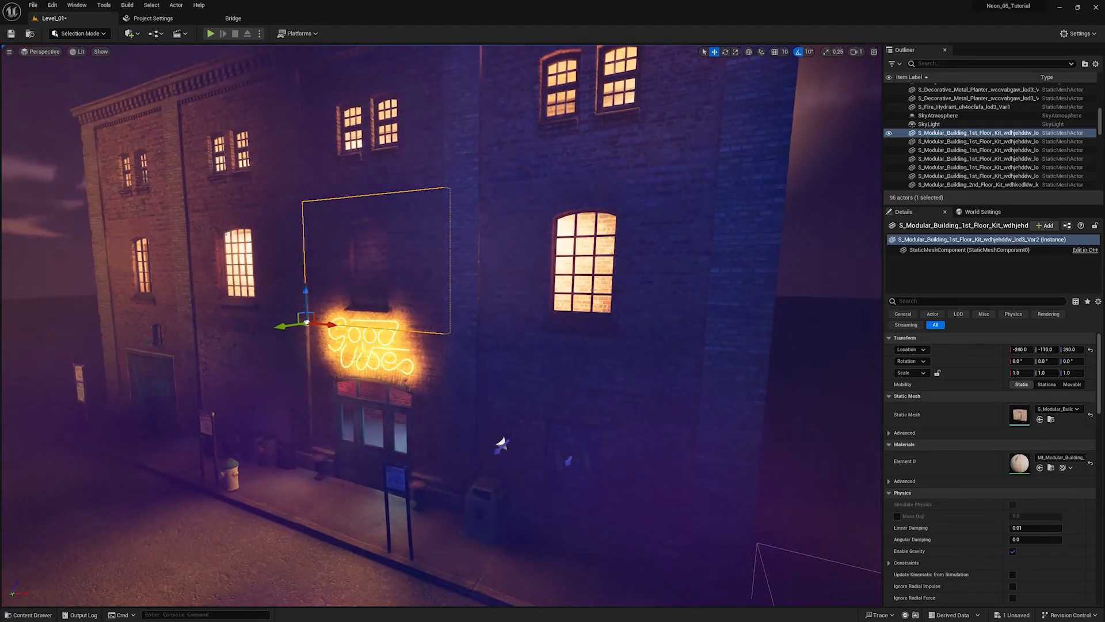
left_click(408, 361)
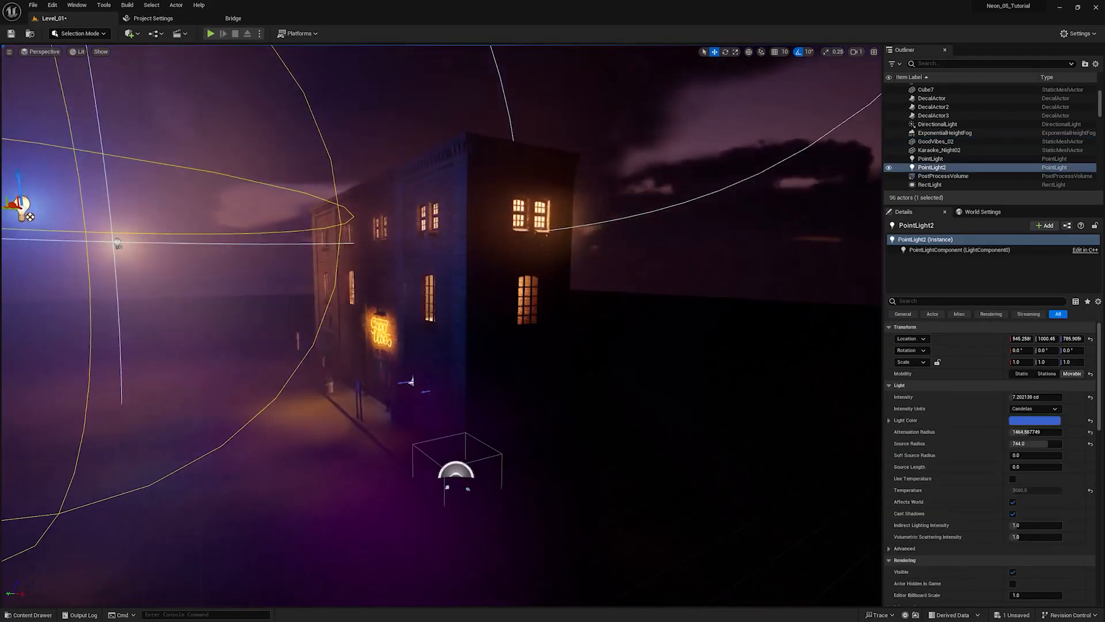
Step: Examine the lighting around the Good Vibes sign, the entrance and the sidewalk from a closer street-level view
right_click_drag(421, 380, 518, 380)
scroll(420, 381, "up", 8)
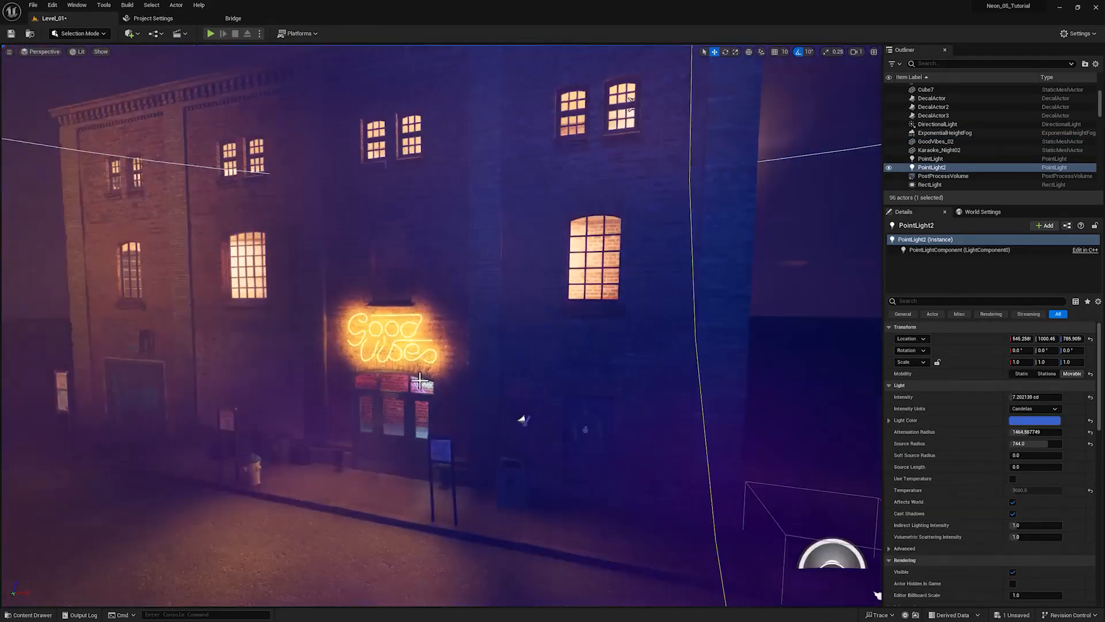
scroll(420, 380, "up", 2)
right_click_drag(420, 380, 422, 405)
scroll(413, 417, "down", 1)
scroll(412, 416, "up", 4)
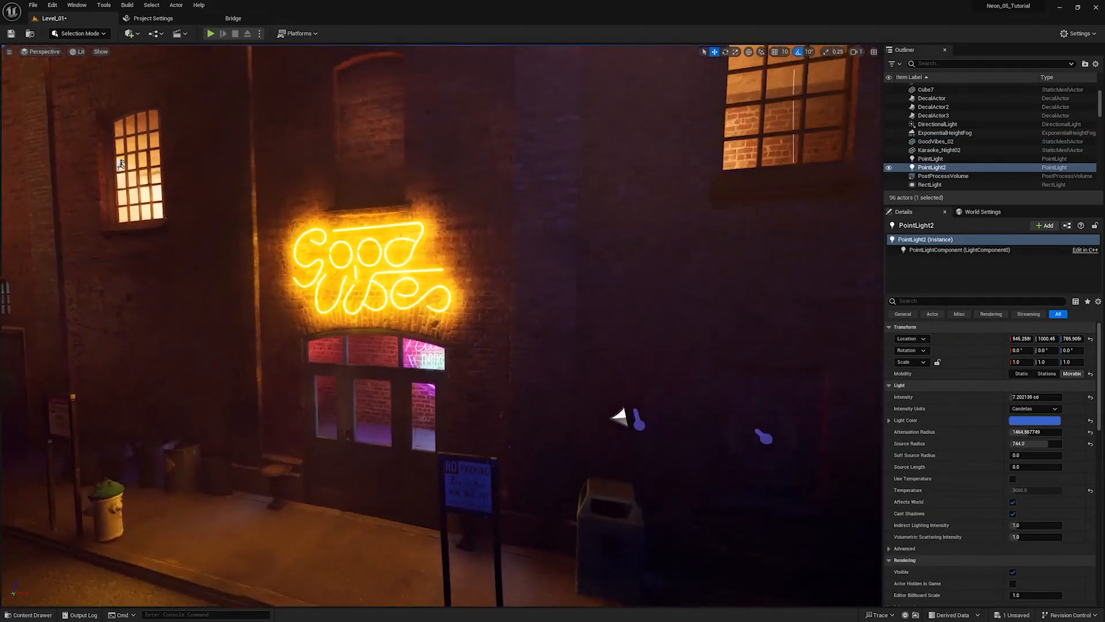
right_click_drag(422, 361, 410, 409)
scroll(426, 326, "up", 2)
mouse_move(442, 235)
right_mouse_down()
mouse_move(445, 252)
mouse_move(443, 210)
mouse_move(406, 228)
mouse_move(406, 241)
mouse_move(447, 242)
mouse_move(416, 234)
mouse_move(426, 232)
right_mouse_up()
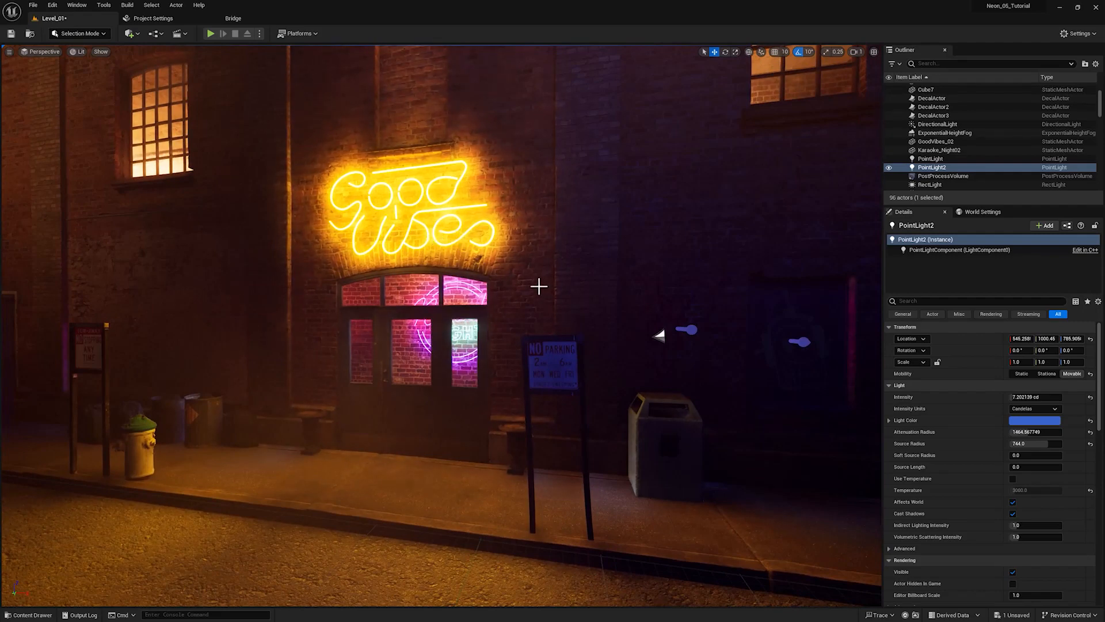
mouse_move(536, 285)
right_mouse_down()
mouse_move(543, 272)
mouse_move(532, 272)
right_mouse_up()
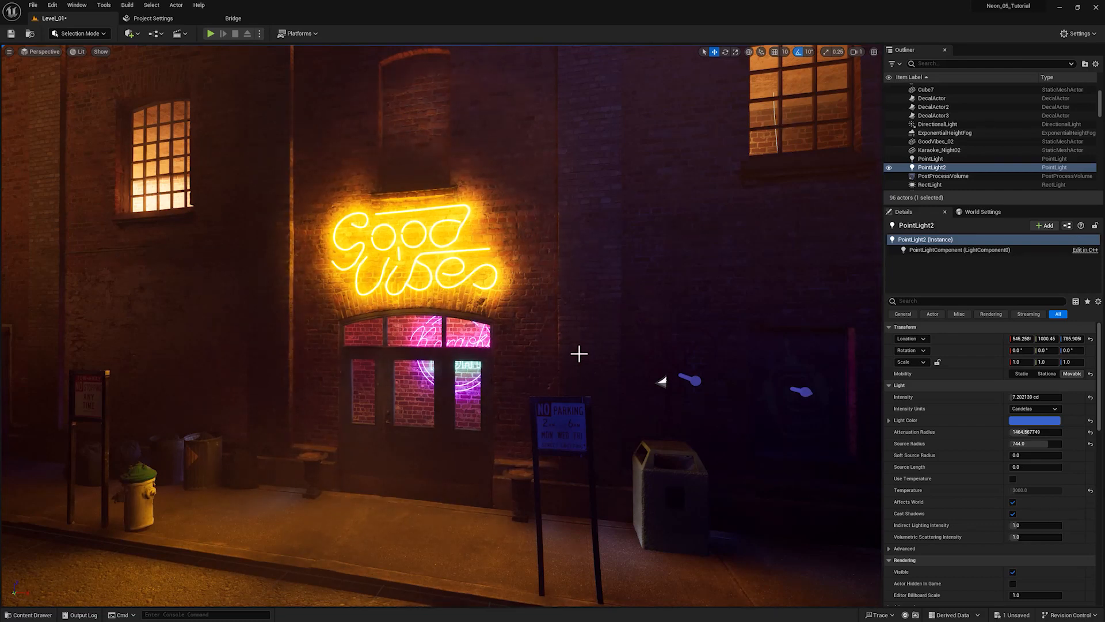
right_click_drag(579, 354, 573, 355)
key("d")
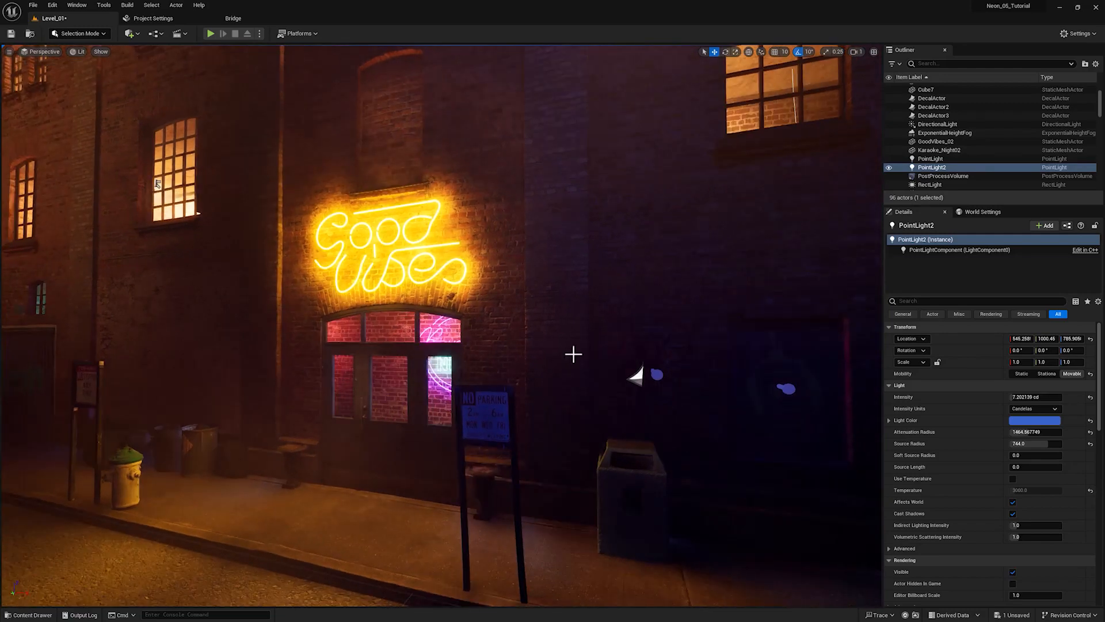